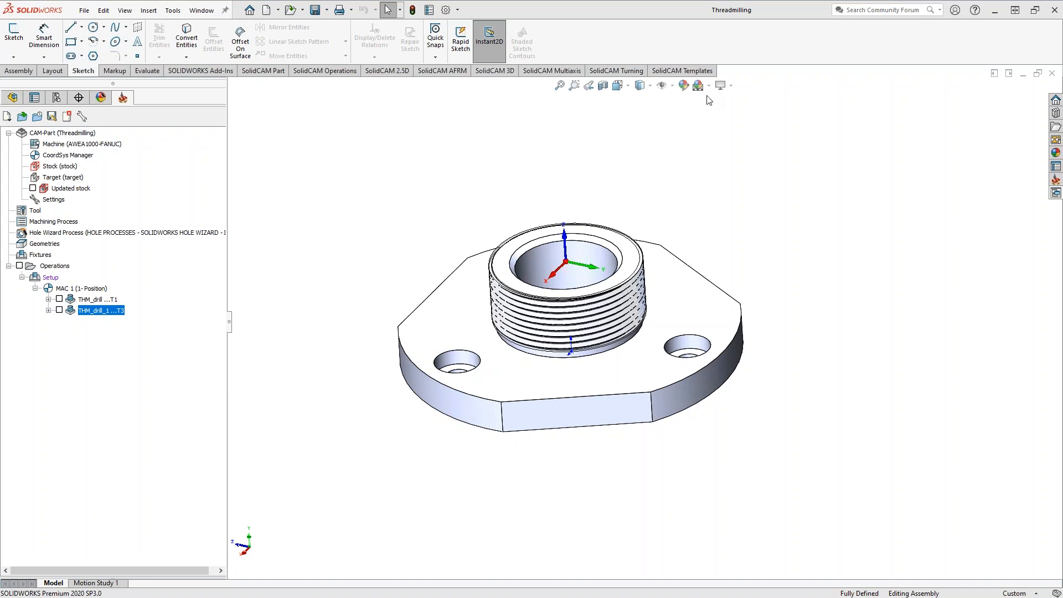
- Add a Thread Milling operation after the last drilling operation in the setup
click(94, 312)
right_click(94, 315)
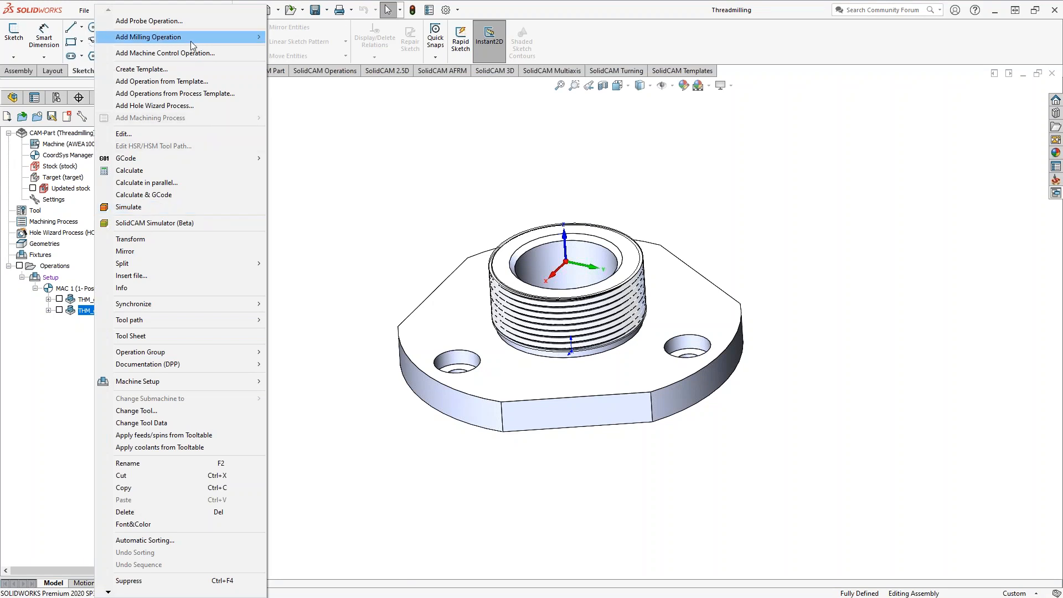
mouse_move(191, 41)
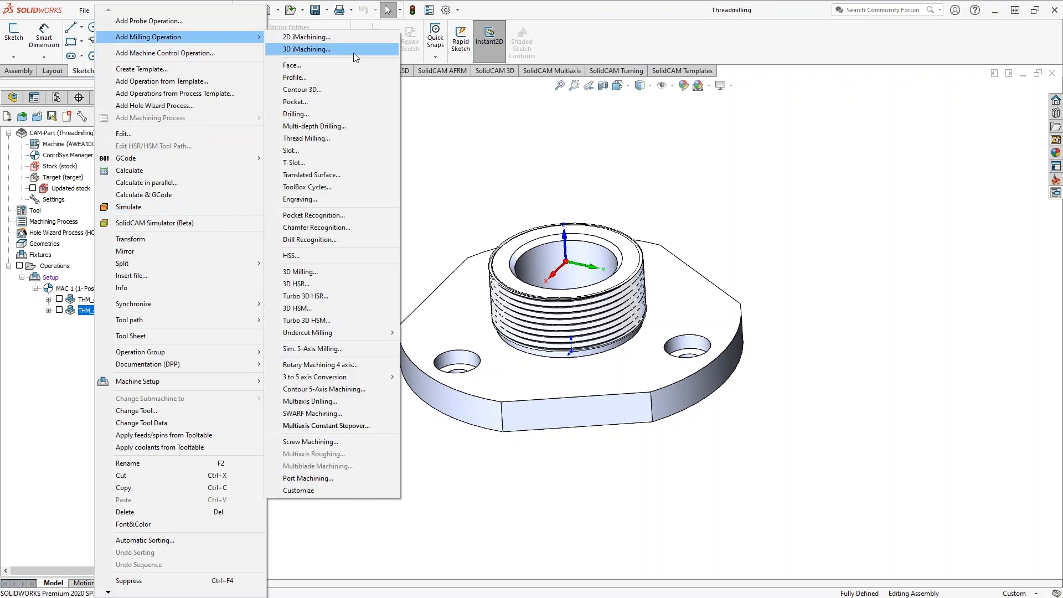
click(309, 139)
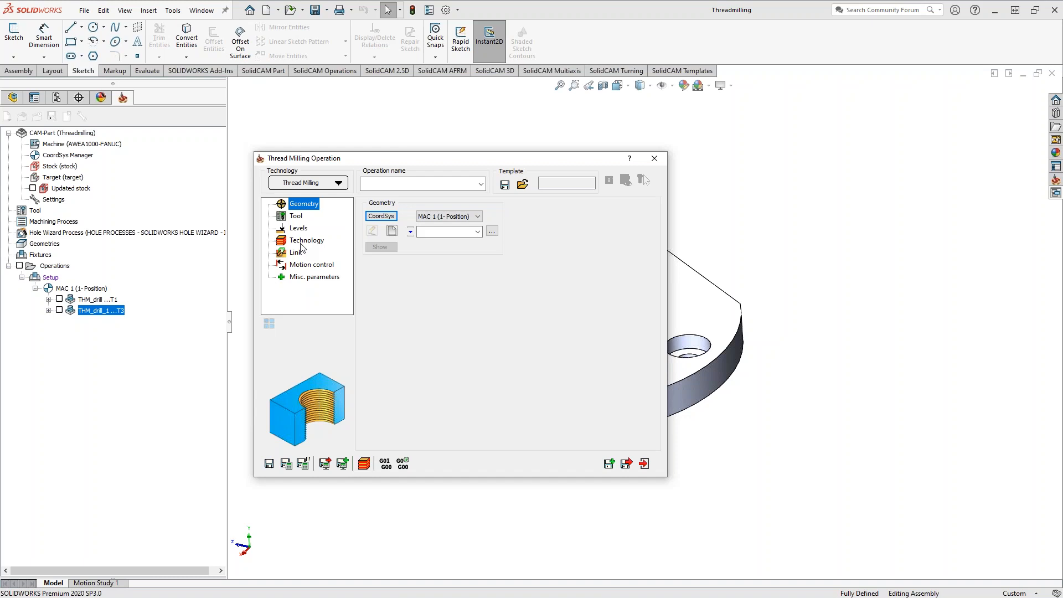
- Define the thread milling geometry by picking the centre of the 60 mm central bore
click(391, 230)
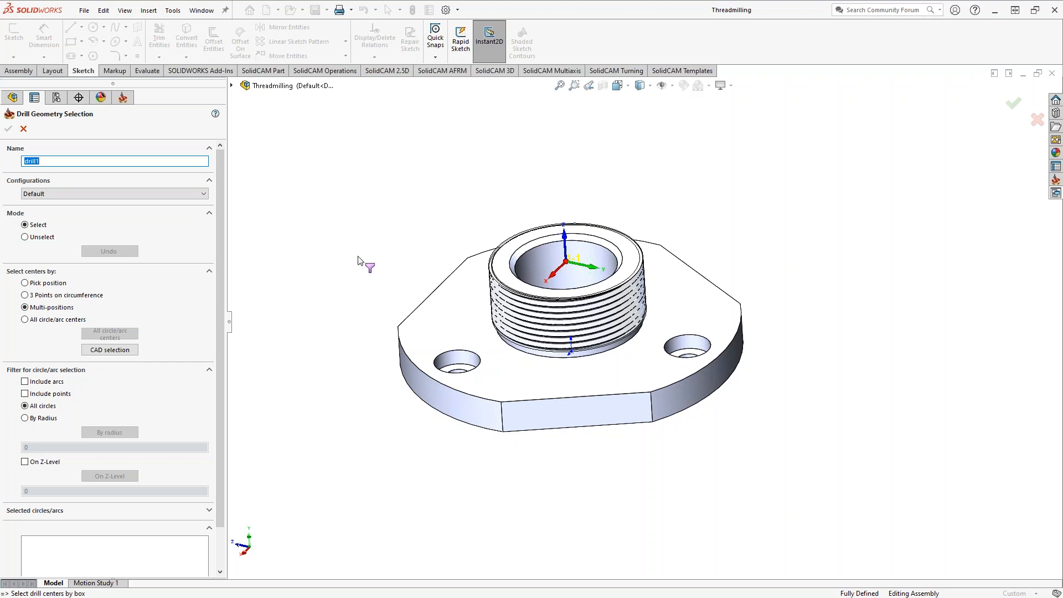
click(606, 278)
scroll(602, 317, down, 6)
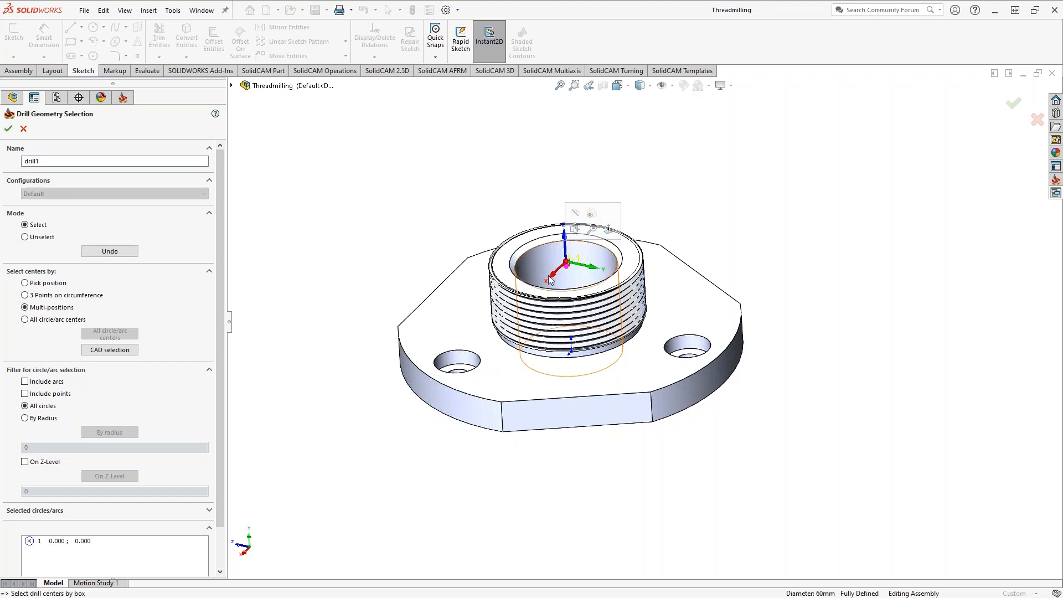
scroll(602, 317, down, 2)
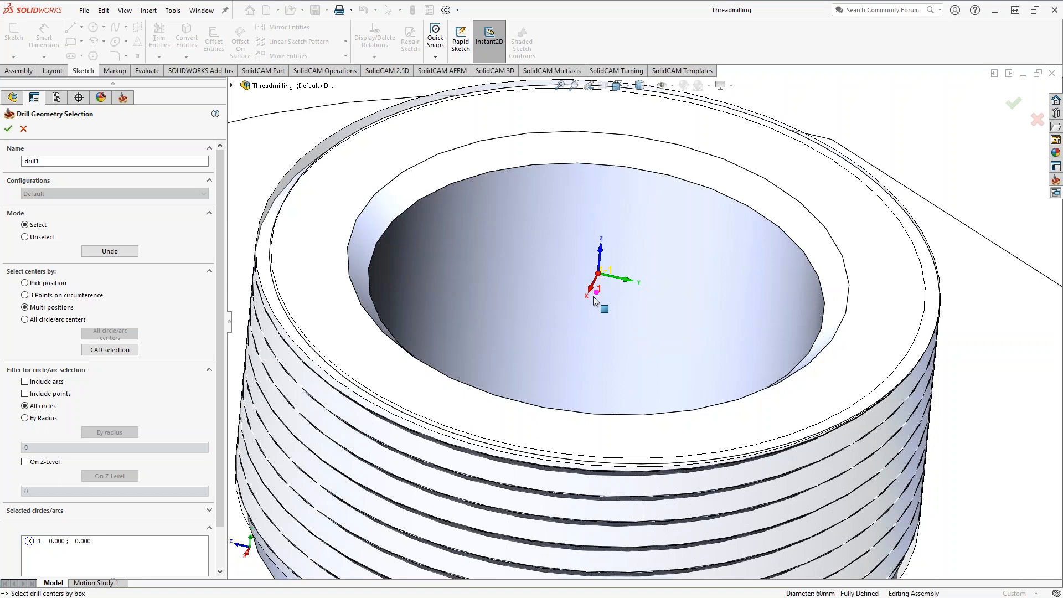
scroll(592, 297, up, 3)
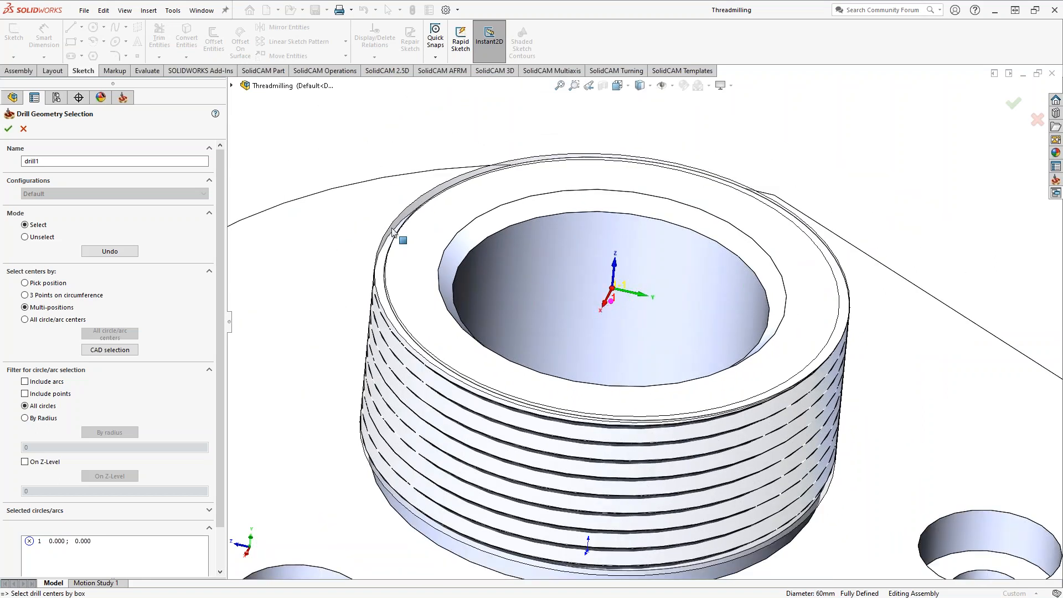
click(9, 129)
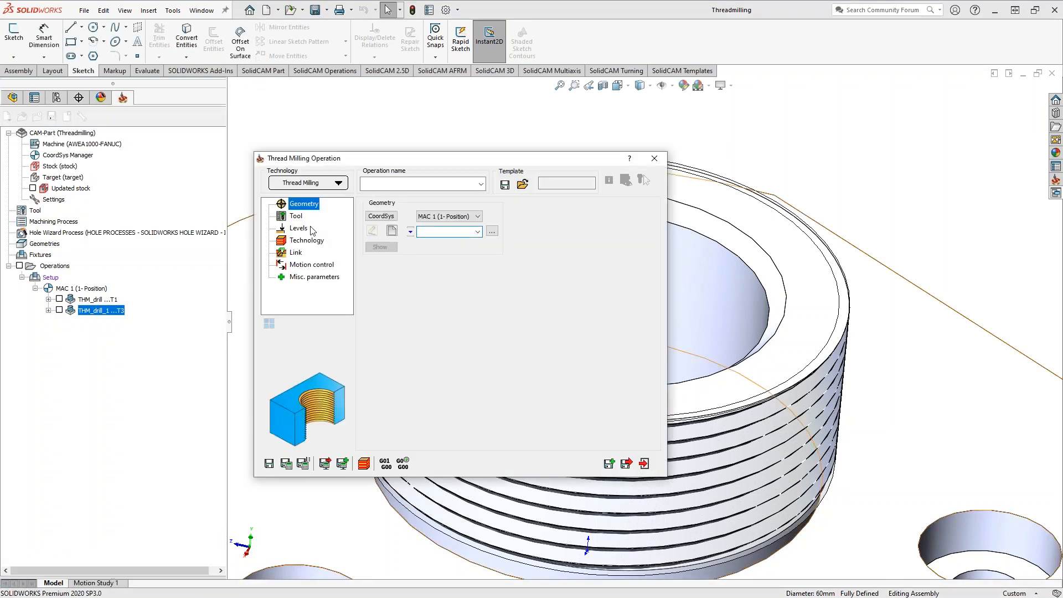
- Add a new THREAD MILL tool to the tool table for the thread milling operation
click(296, 217)
click(428, 391)
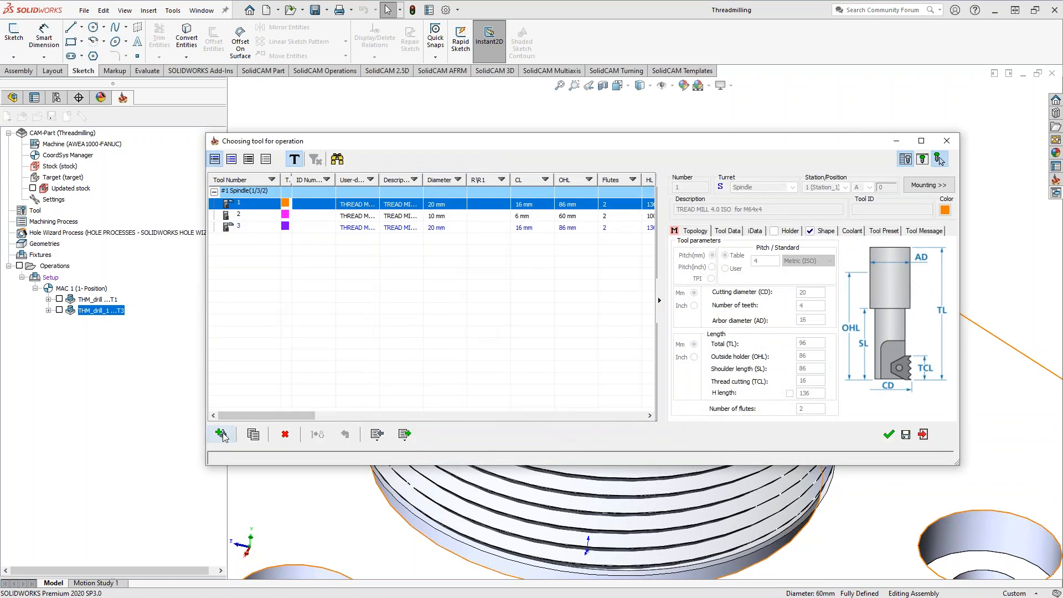
click(221, 435)
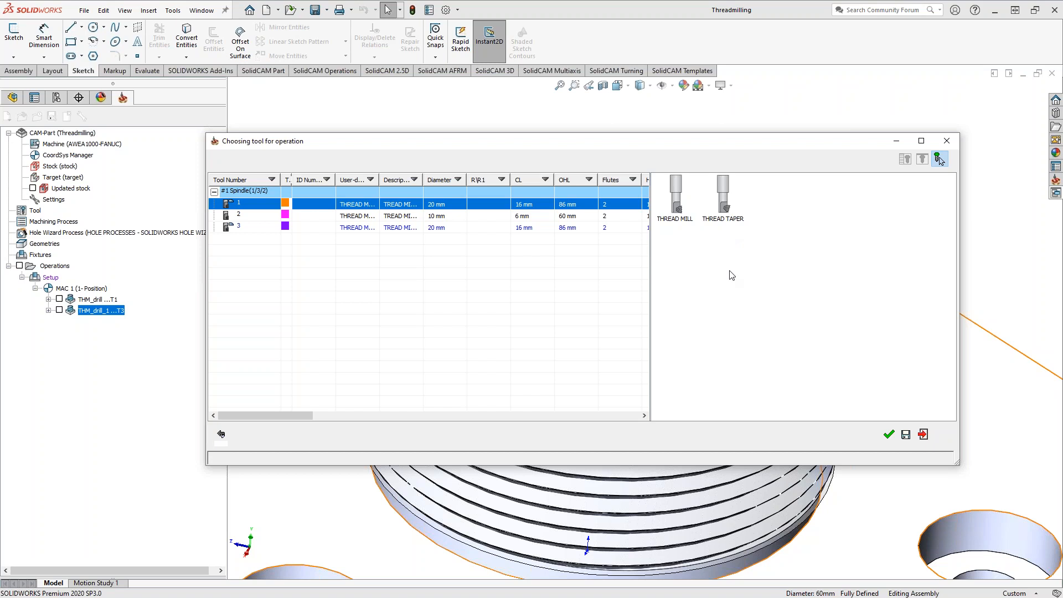
double_click(674, 216)
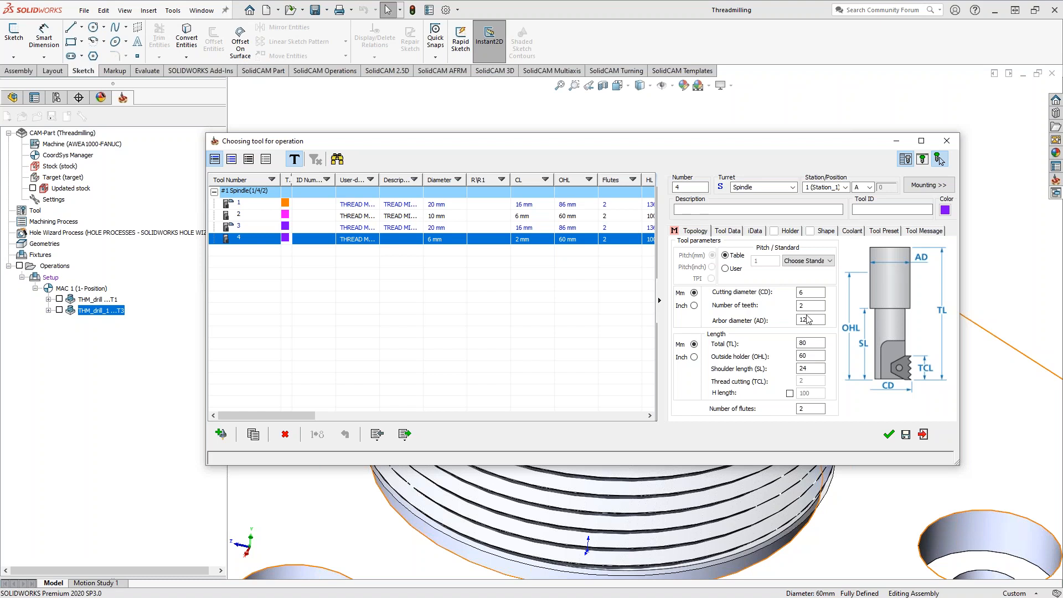
drag(750, 149, 650, 113)
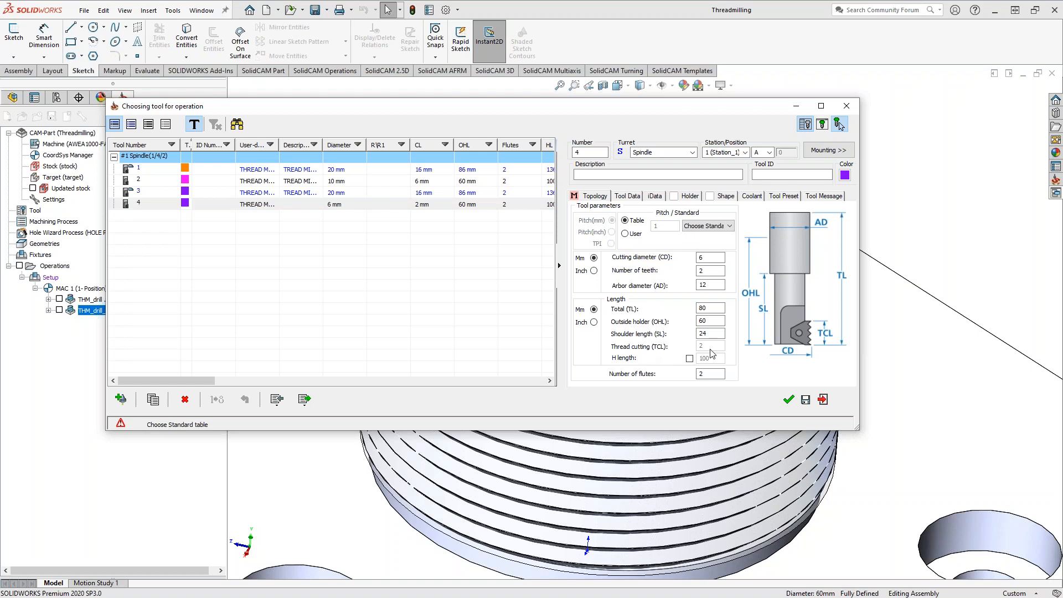
- Examine the standard and fine thread sizes in the UN threading table for the new tool, and close it without choosing one
click(646, 276)
click(719, 227)
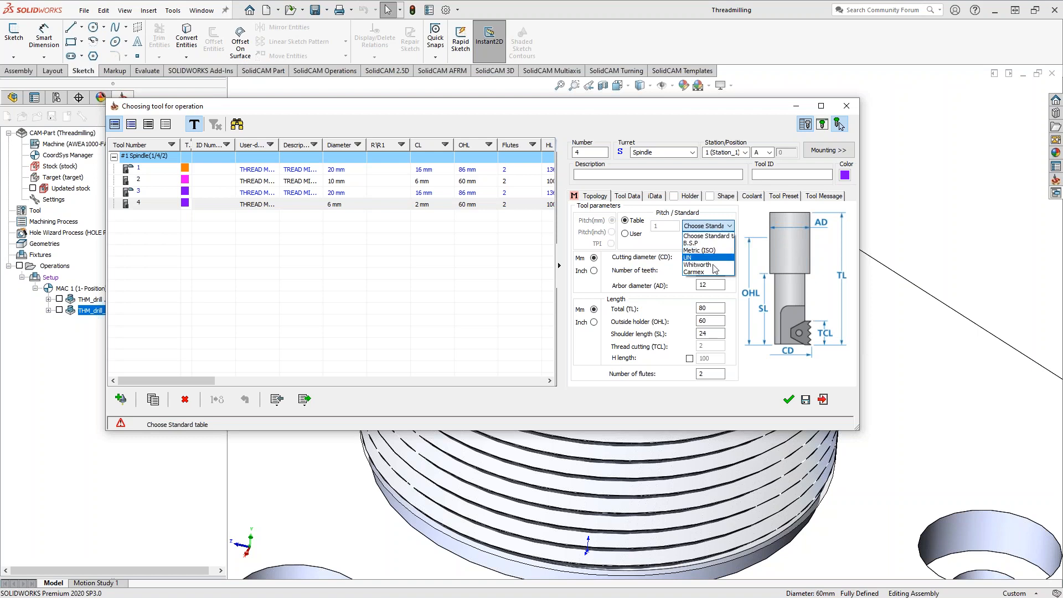
click(691, 259)
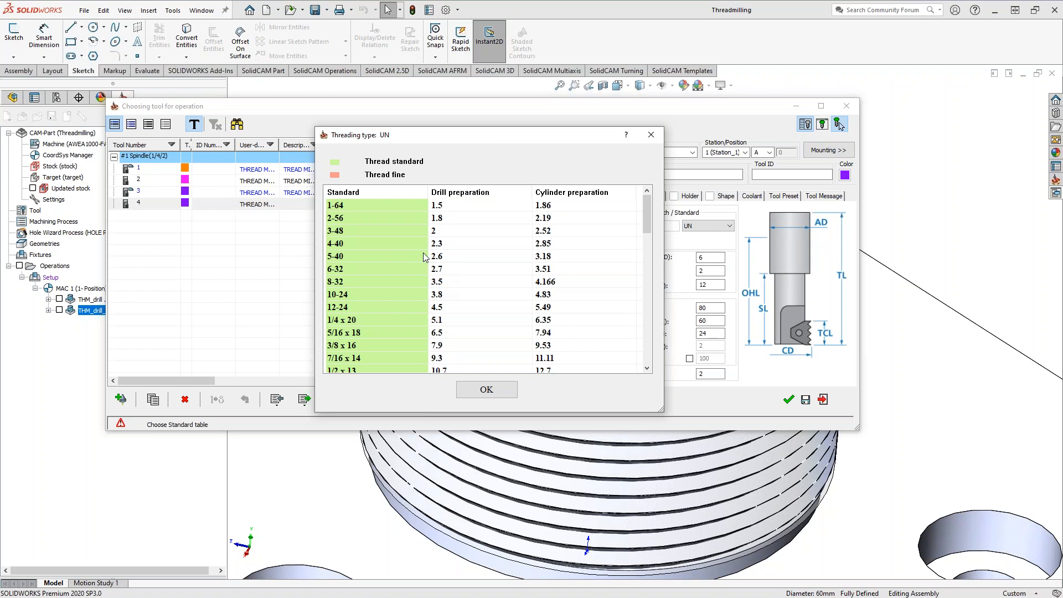
scroll(394, 259, down, 7)
scroll(393, 254, down, 2)
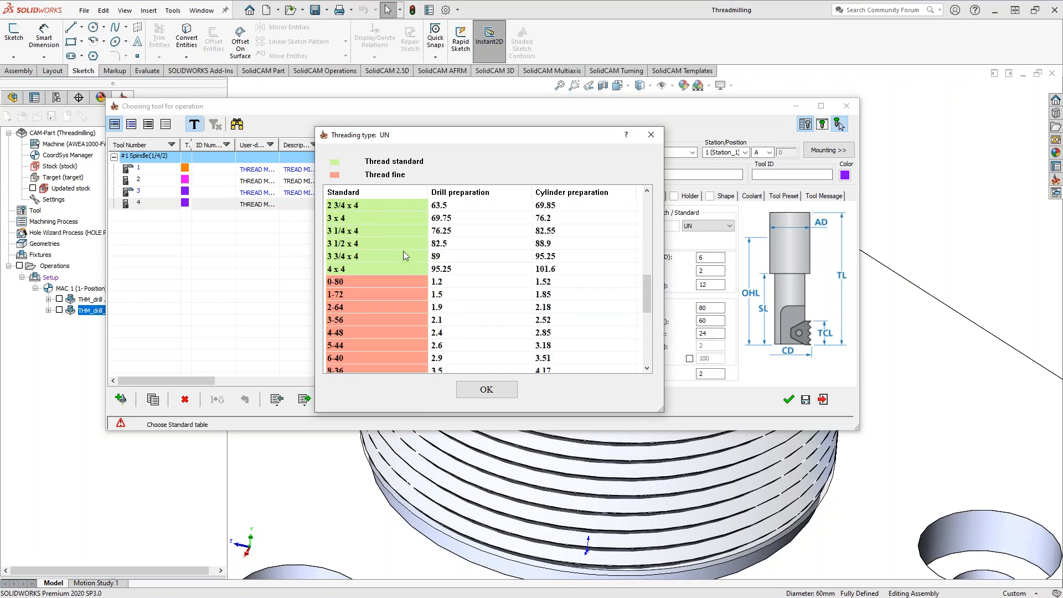
scroll(390, 258, down, 5)
scroll(391, 258, up, 14)
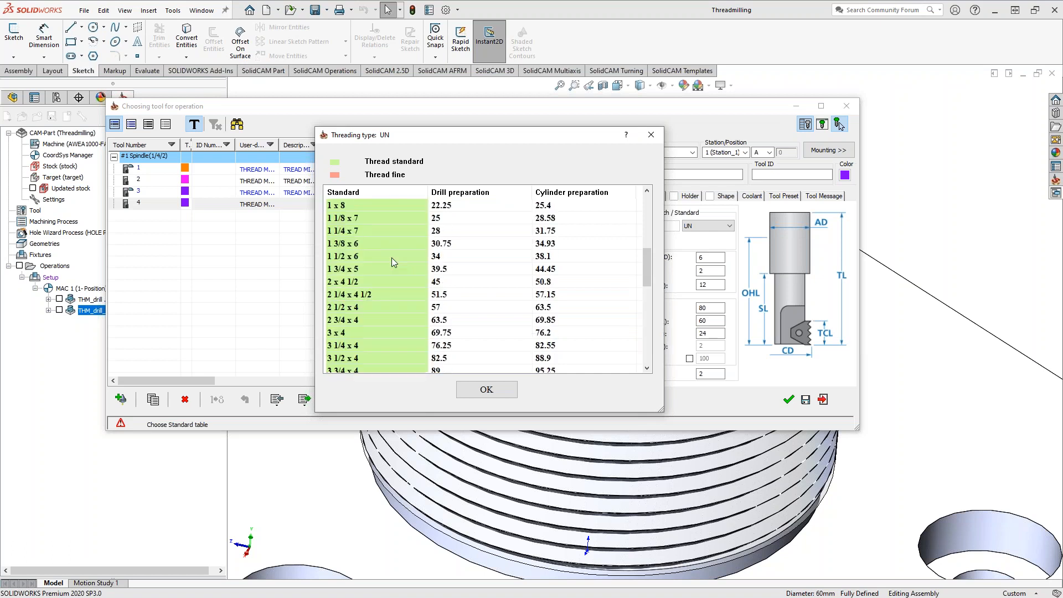
click(651, 134)
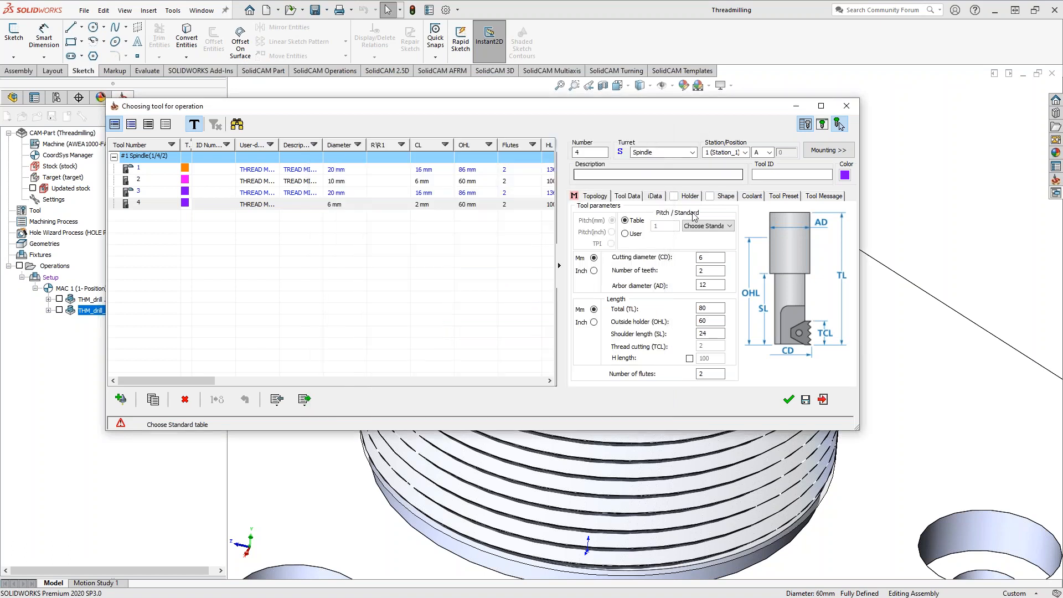
- Try a user-defined TPI pitch for the new thread mill and leave the tool table without saving
click(626, 235)
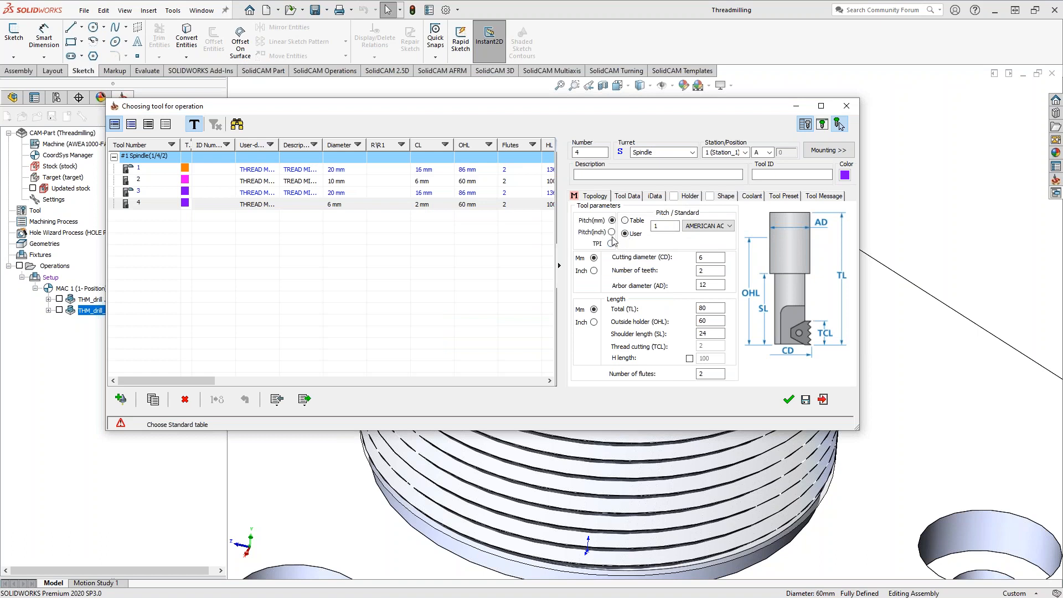
click(611, 232)
click(611, 243)
click(611, 221)
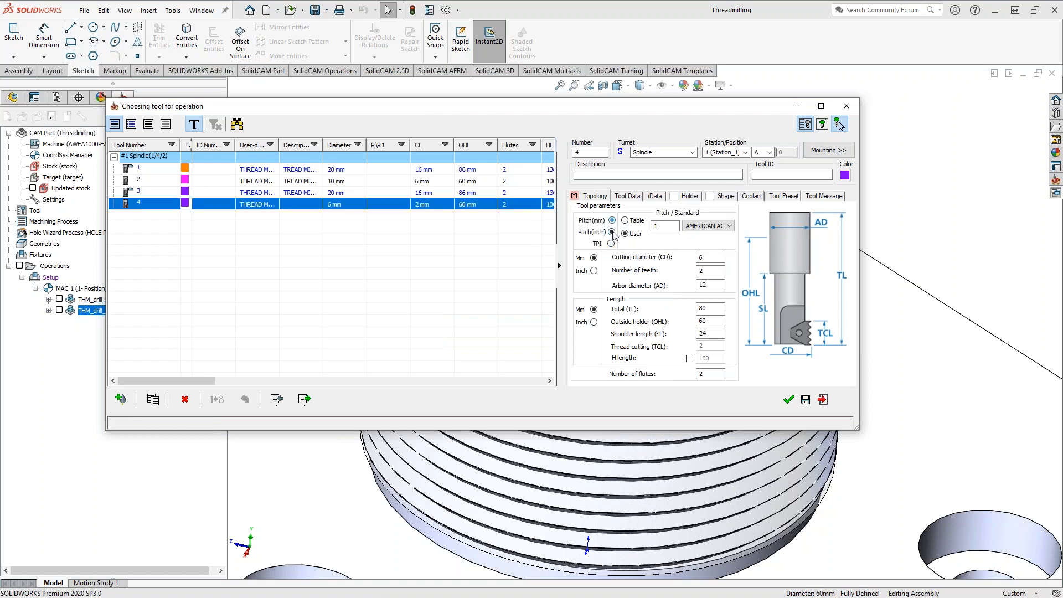
click(611, 243)
click(714, 227)
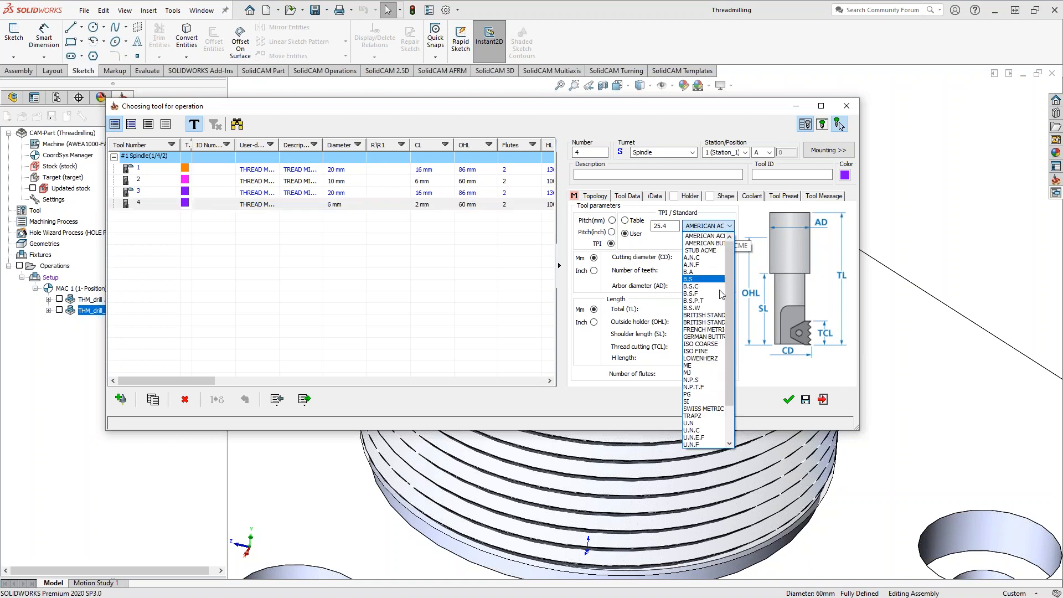
scroll(728, 304, down, 2)
scroll(725, 304, up, 2)
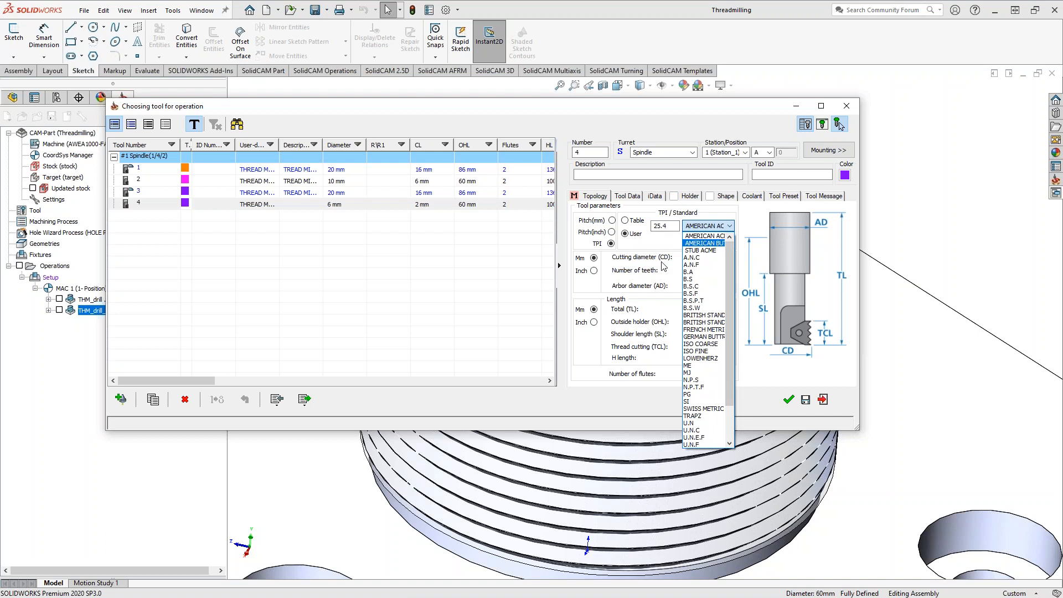
click(650, 249)
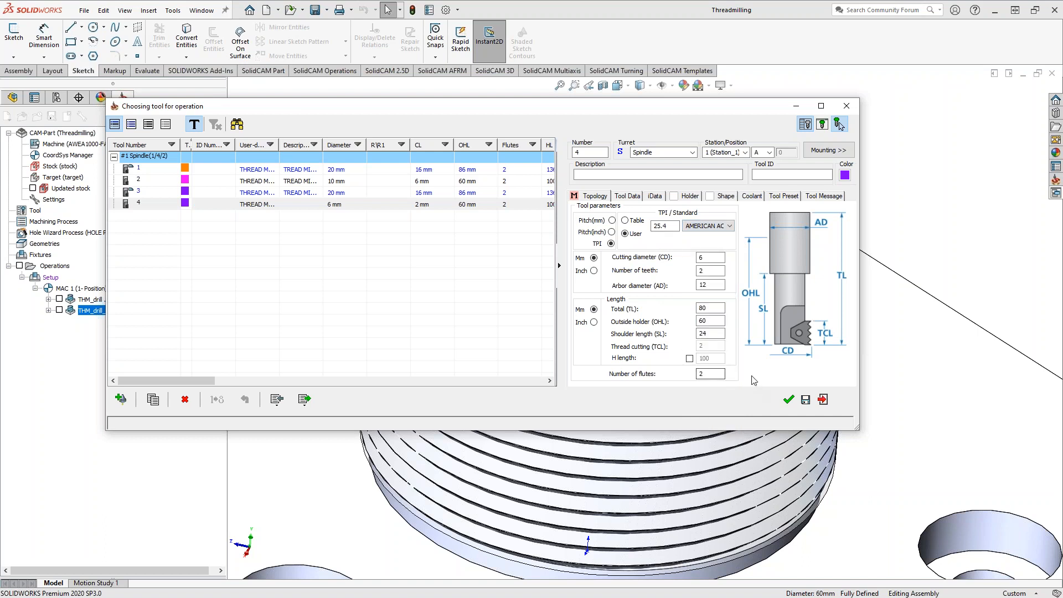
click(822, 399)
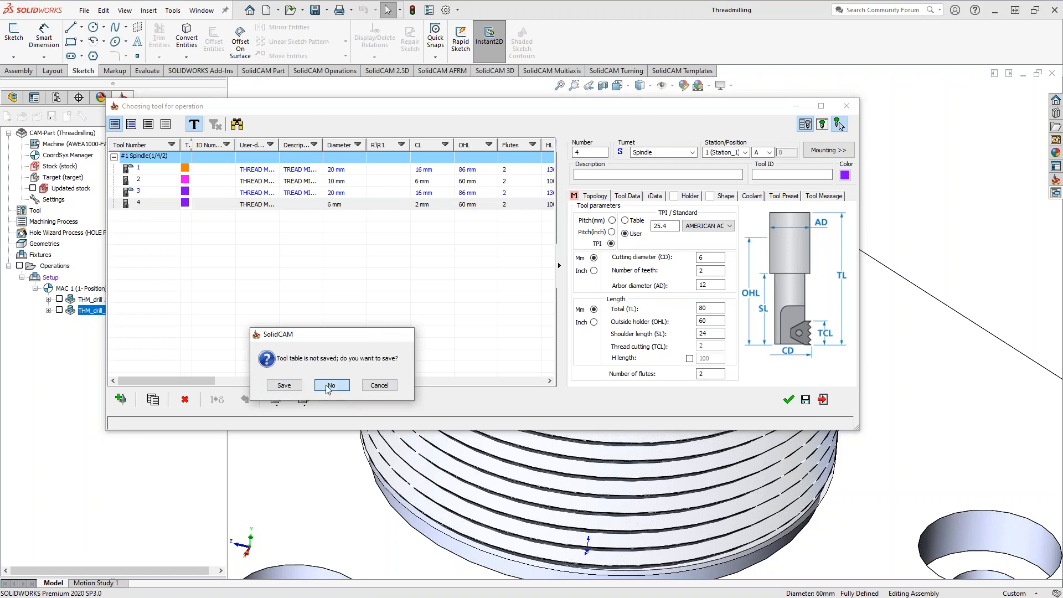
click(330, 385)
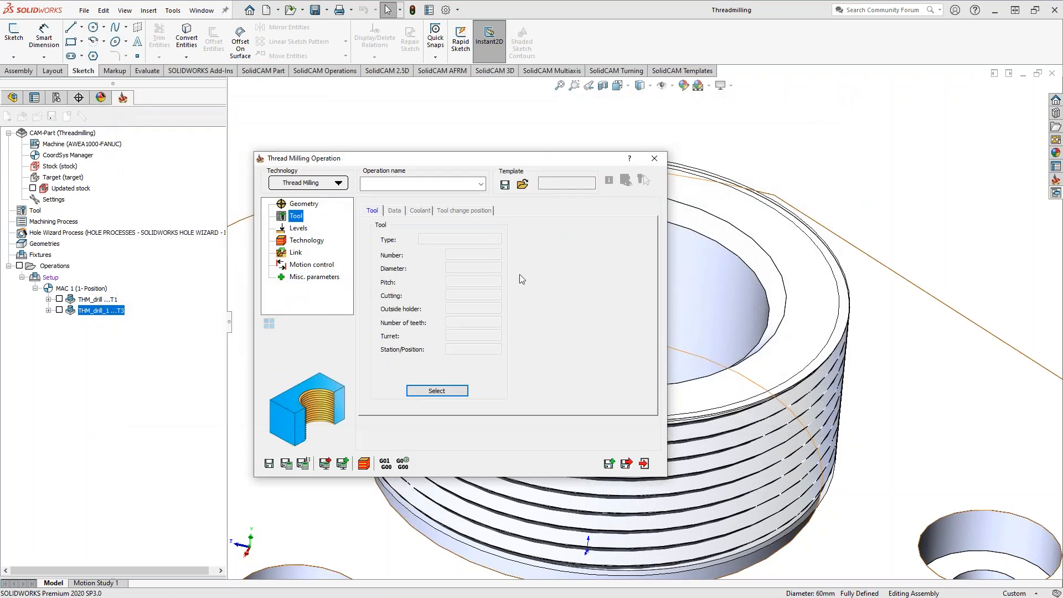
- Try defining the thread depth by number of threads in the level settings, and return it to a depth value
click(298, 228)
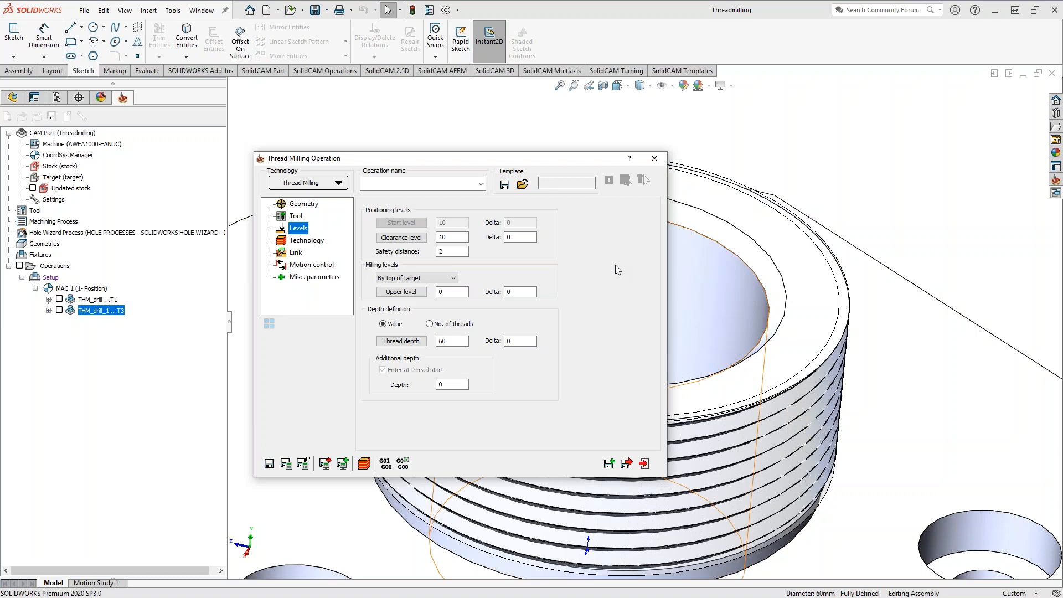
click(430, 324)
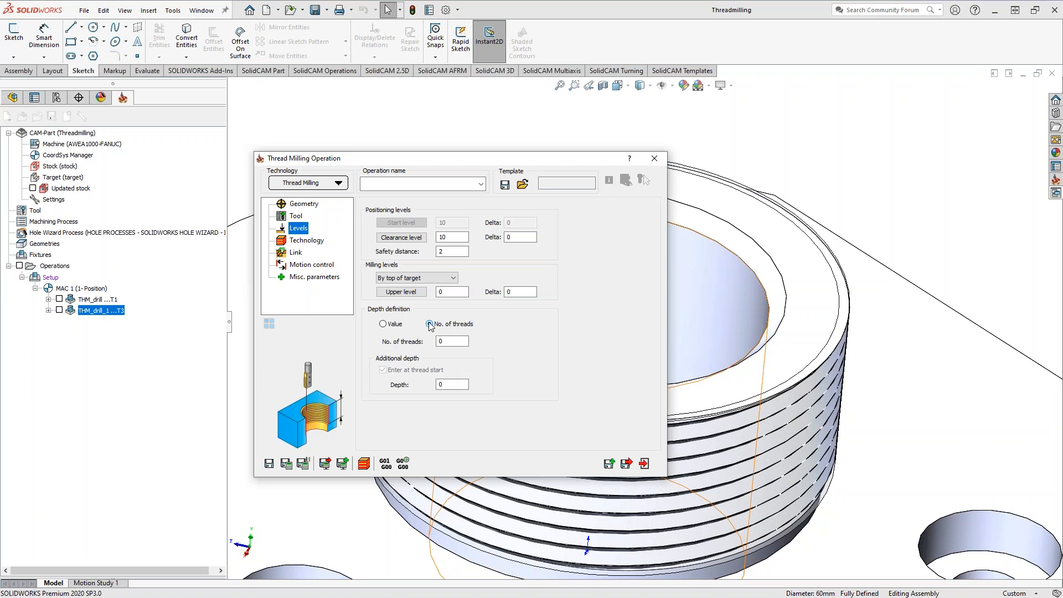
click(383, 324)
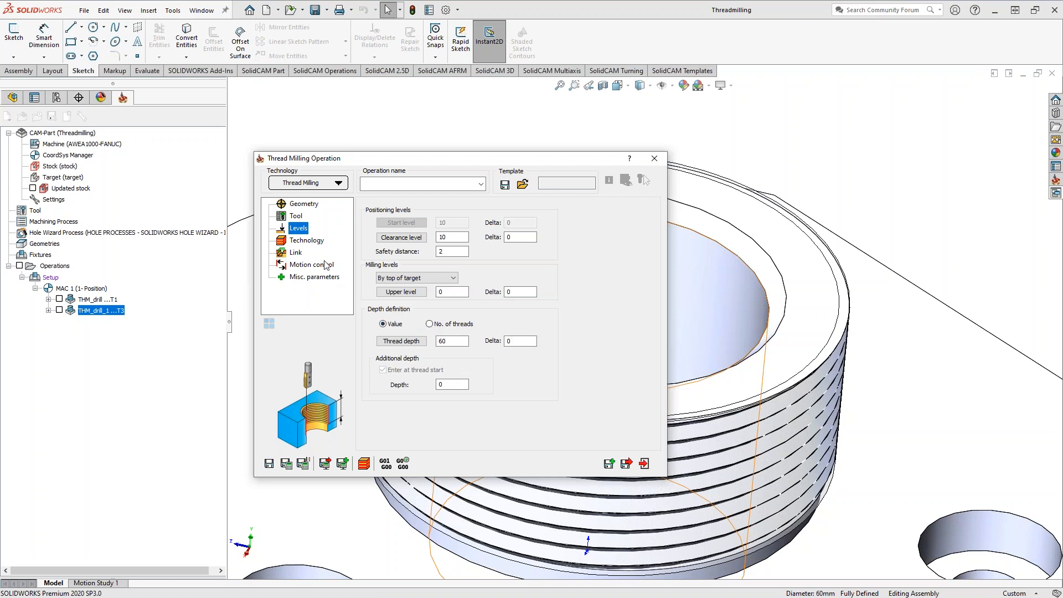
- View the advanced linear sorting patterns, cancel them, and return the operation's sorting to Default
click(309, 241)
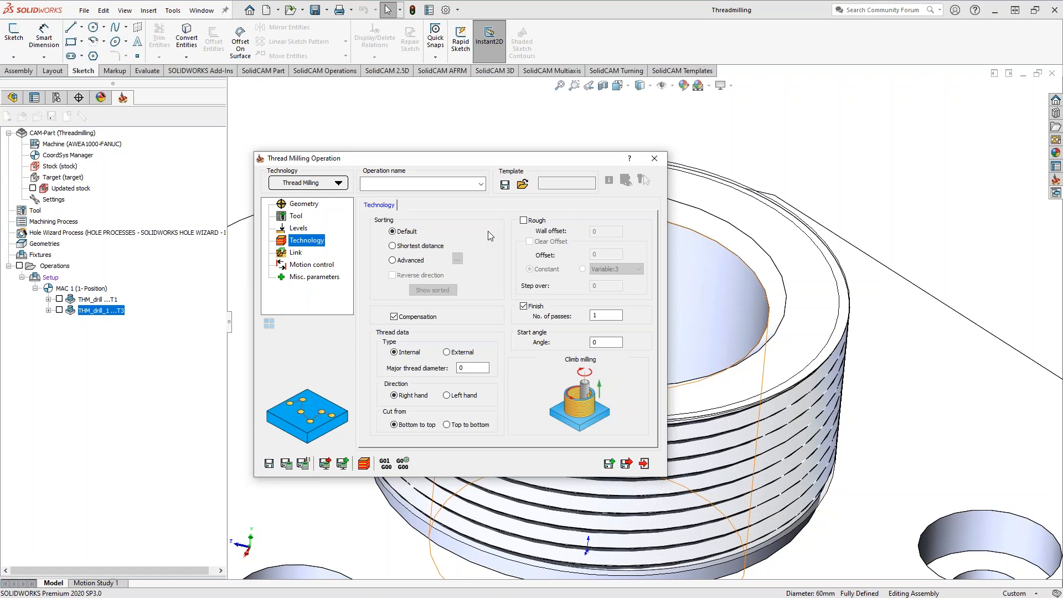
click(410, 260)
click(457, 259)
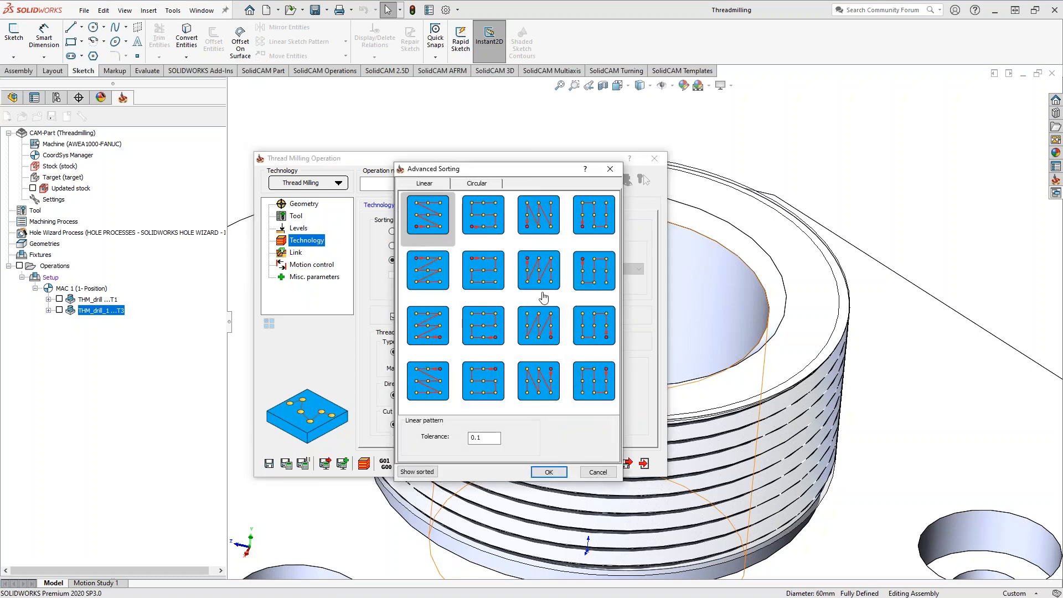
click(597, 472)
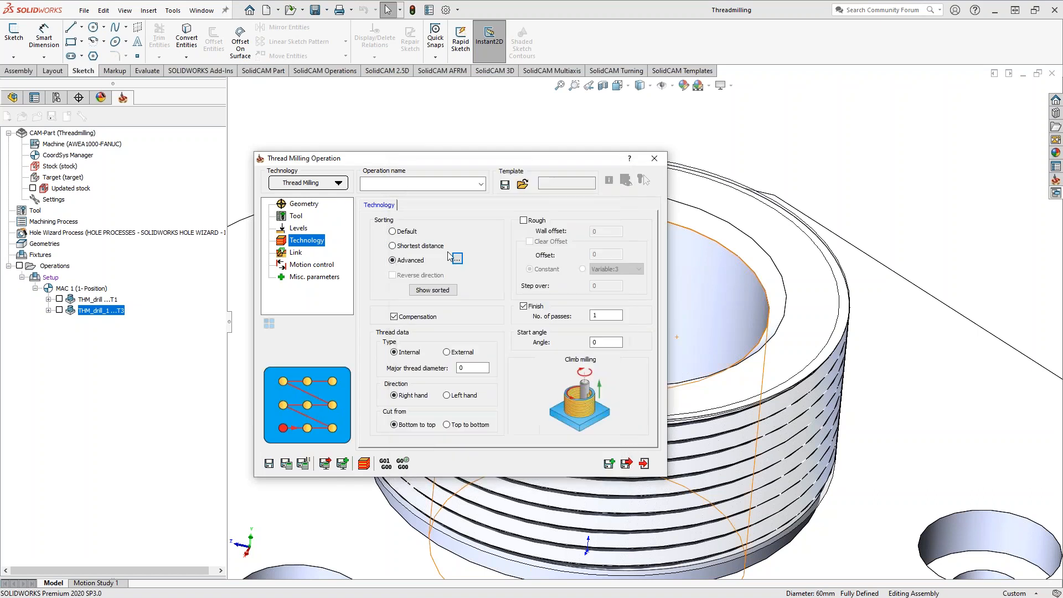
click(392, 231)
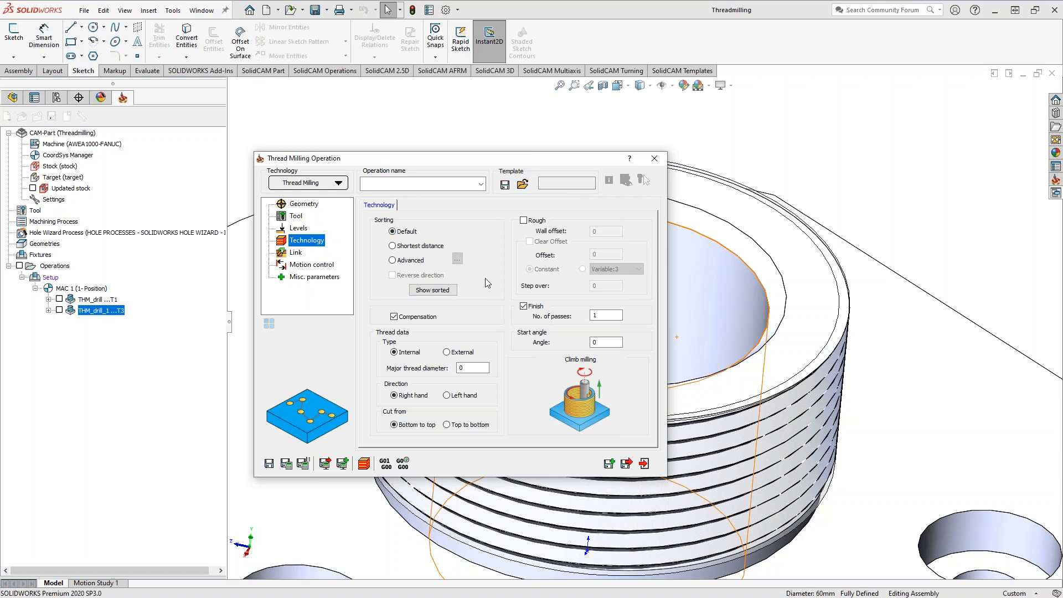
- Examine the thread milling options for roughing, number of finish passes and start angle
click(523, 221)
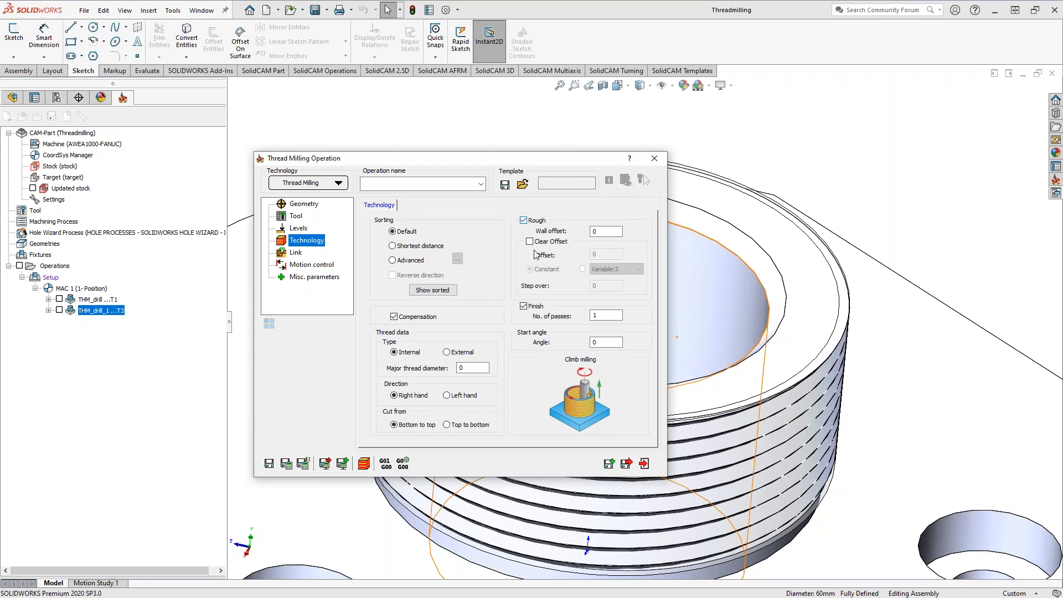
click(523, 220)
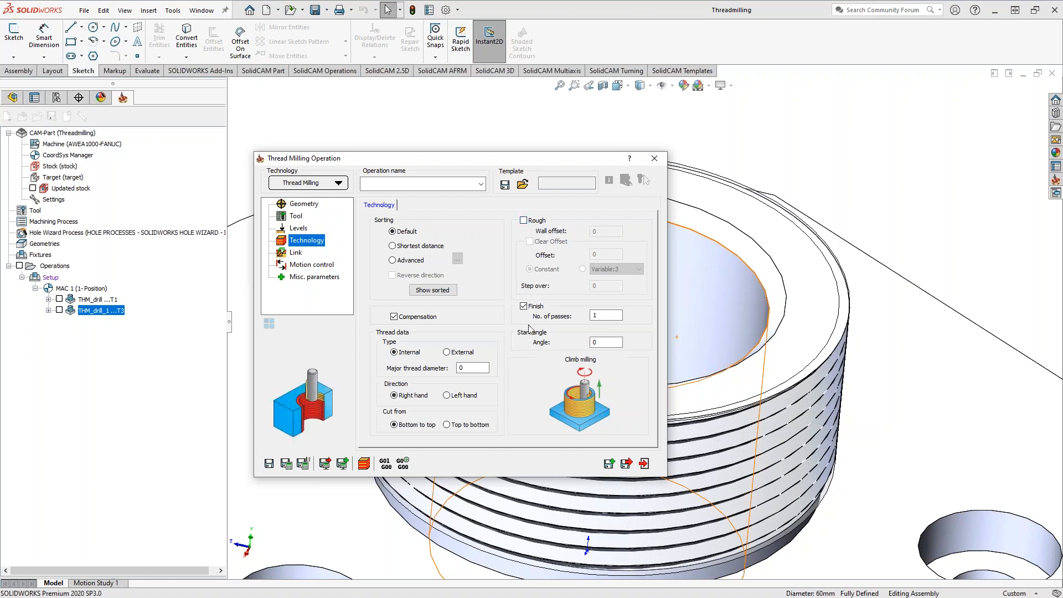
double_click(606, 316)
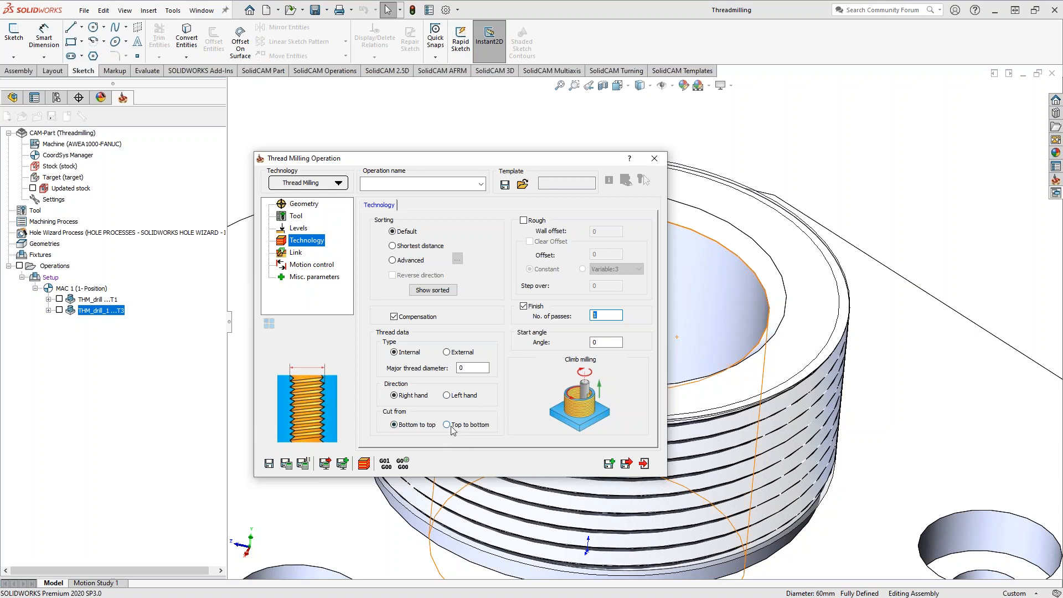
click(593, 343)
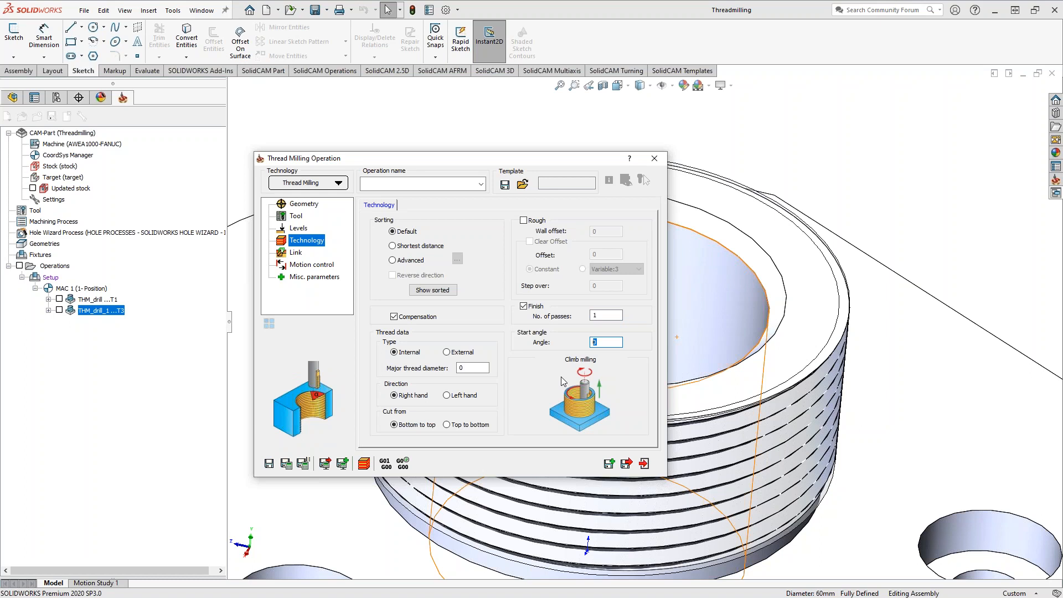
- Exit the new thread milling operation without saving and show the THM_drill tool path inside the flange bore
click(654, 159)
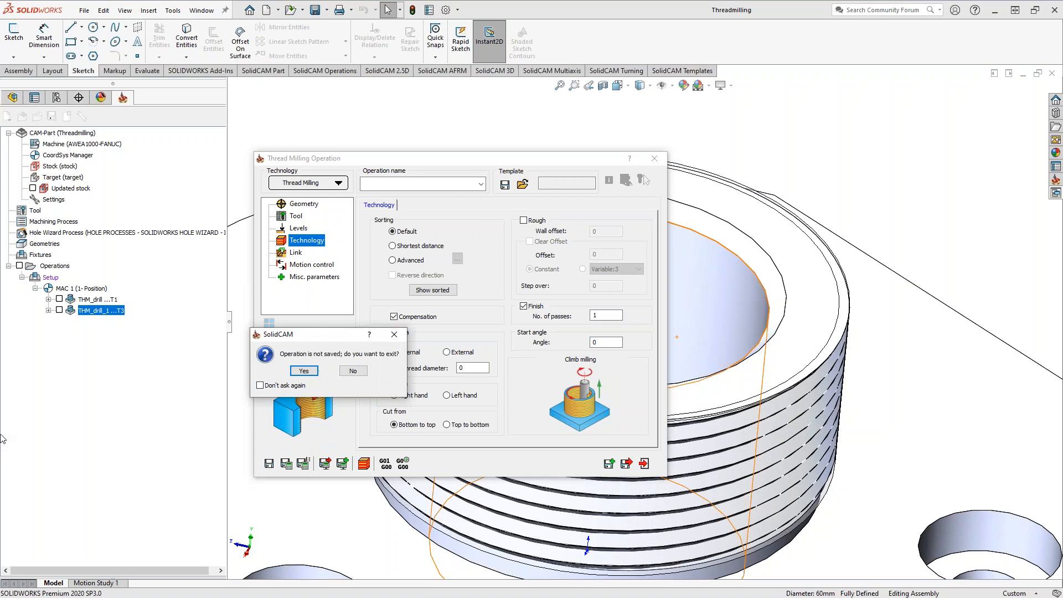
click(304, 371)
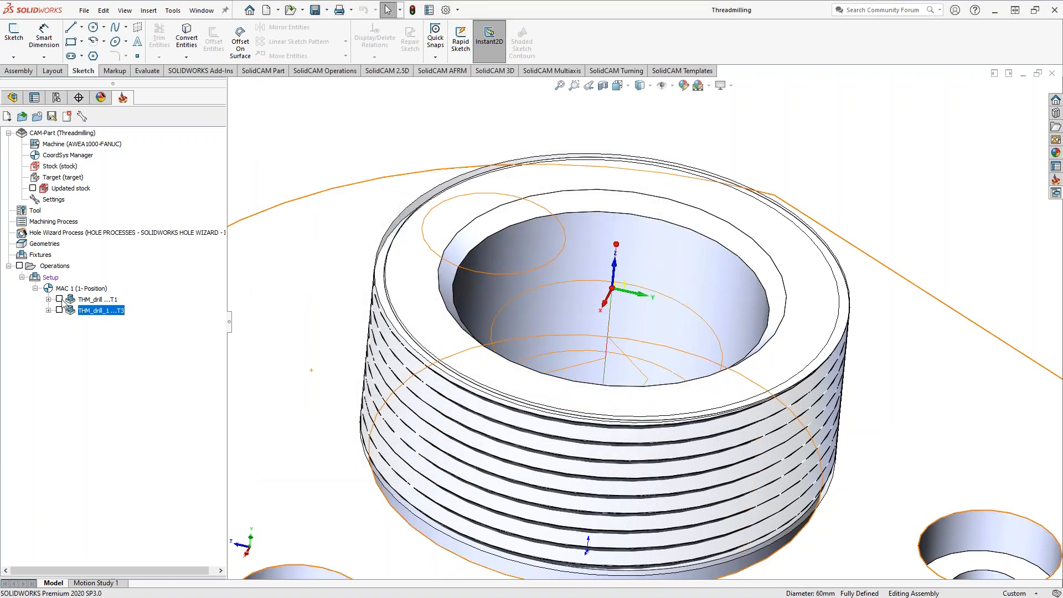
click(59, 299)
scroll(622, 453, down, 4)
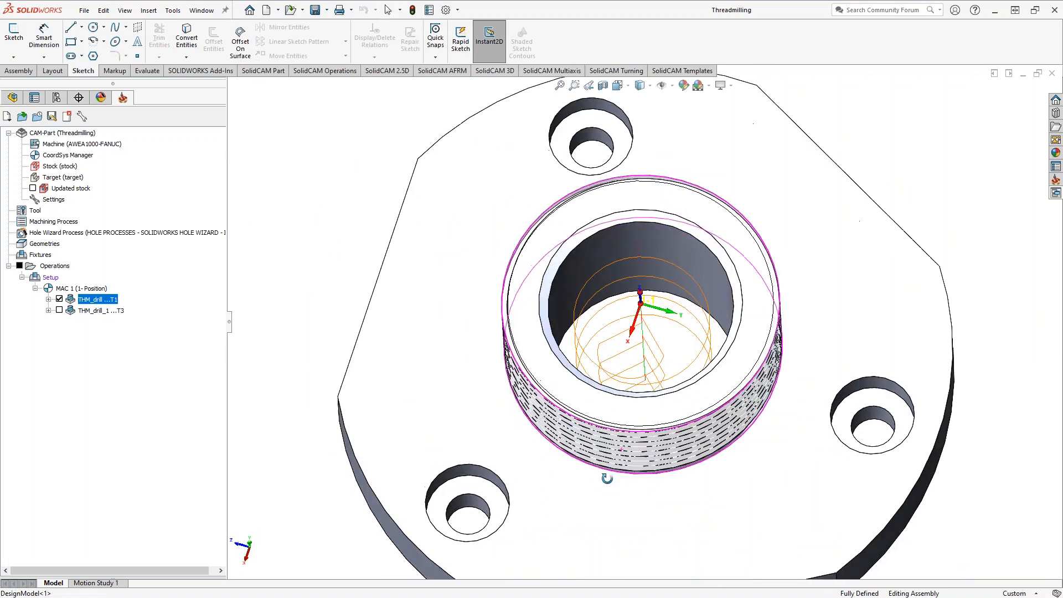
scroll(651, 345, down, 3)
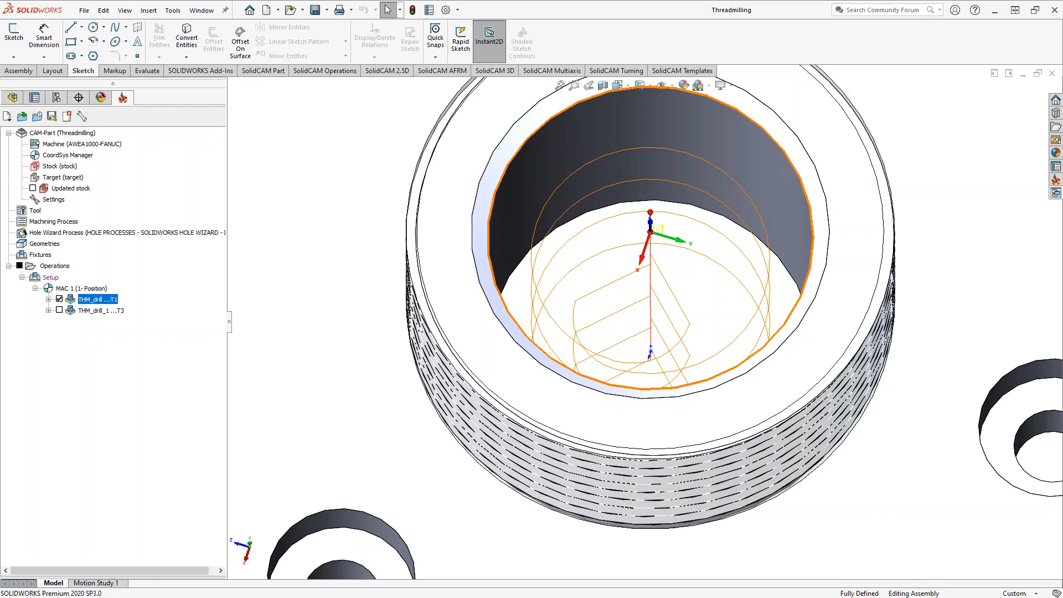
- Hide the THM_drill tool path, check the operation's major thread diameter in its technology settings, and exit without saving
click(59, 299)
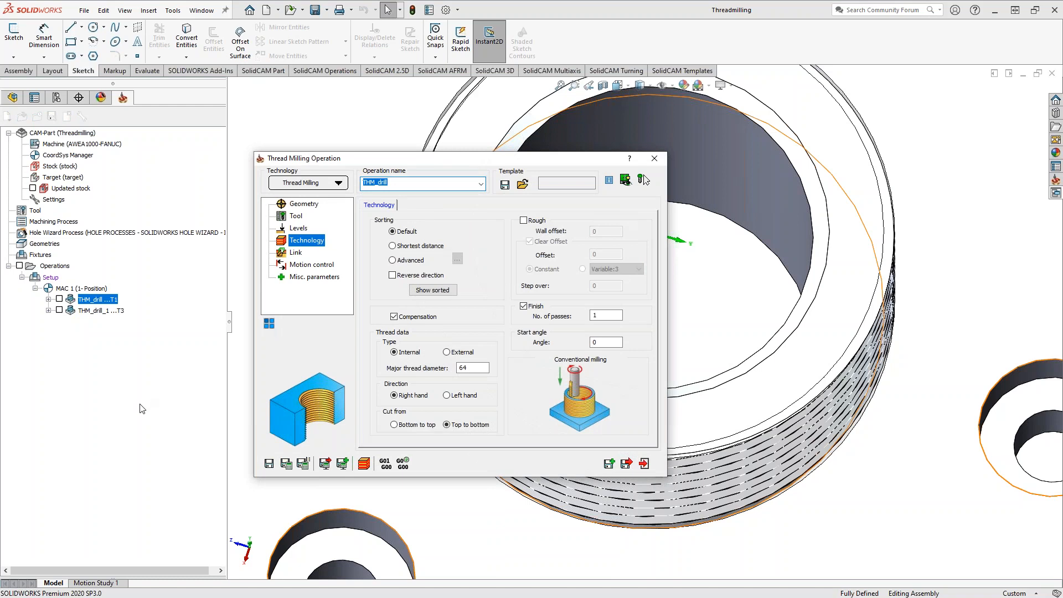
click(471, 367)
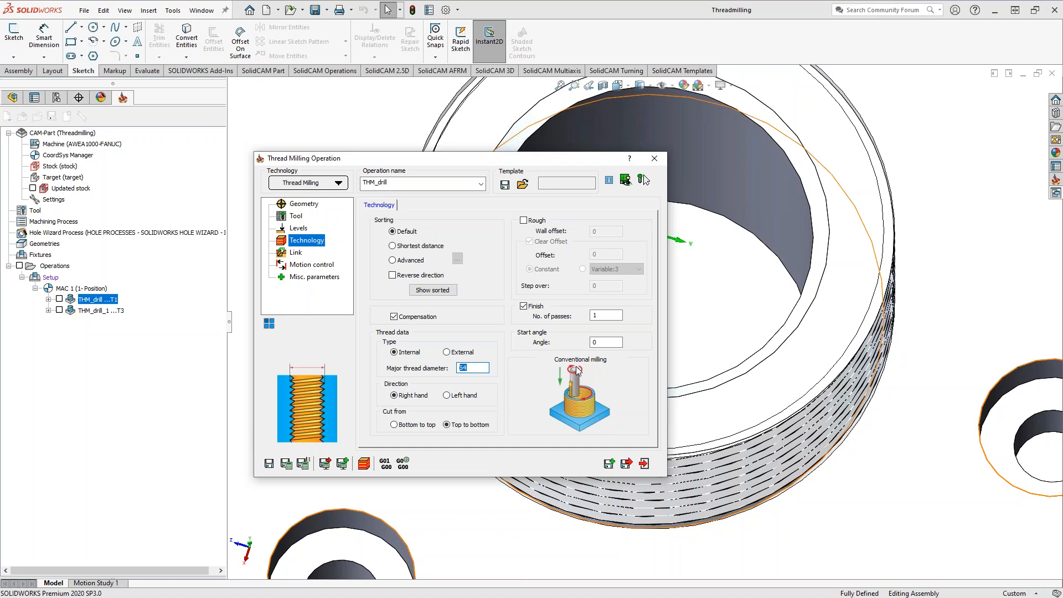
click(657, 159)
click(303, 370)
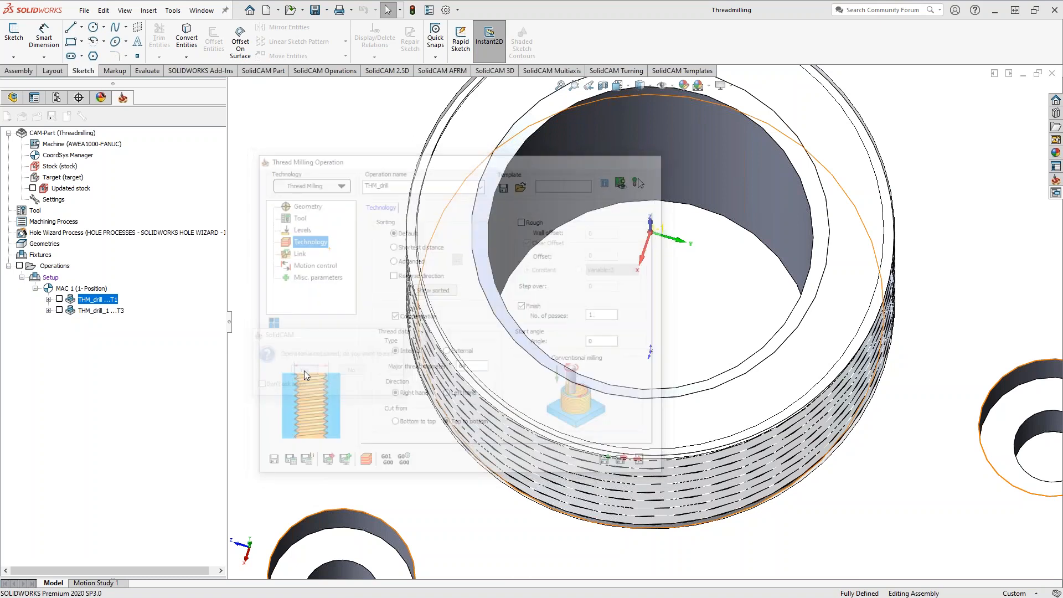
- Add a new drilling operation and switch its technology from 2D Drill to Thread Milling
right_click(108, 312)
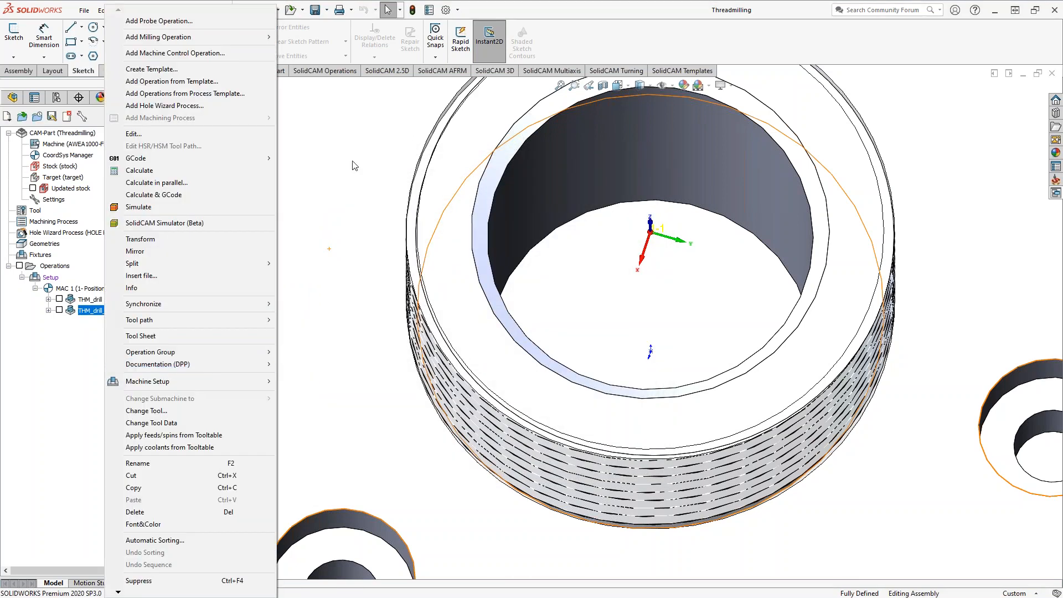
mouse_move(254, 41)
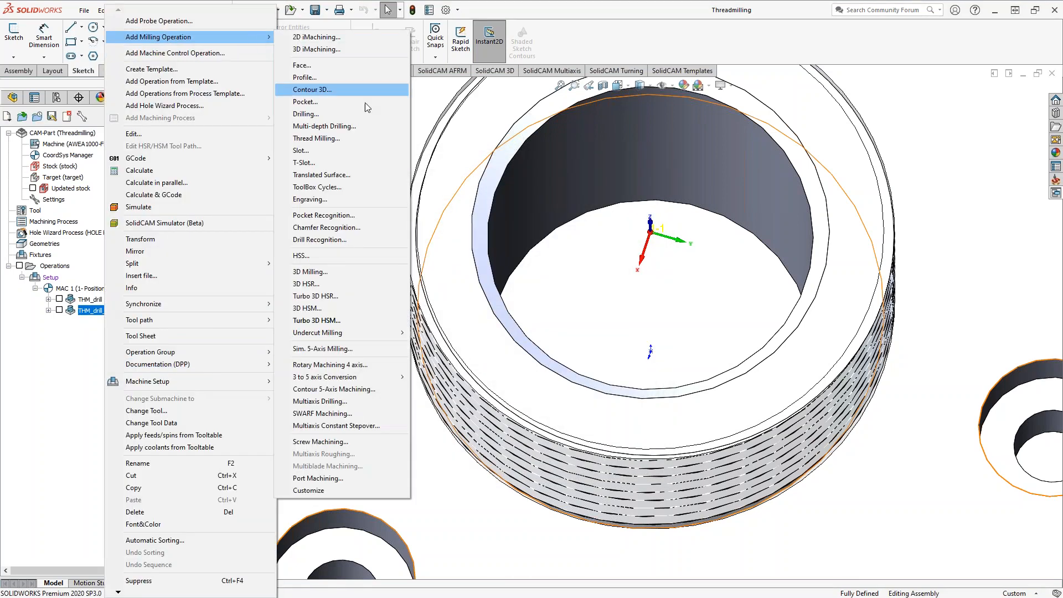
click(334, 115)
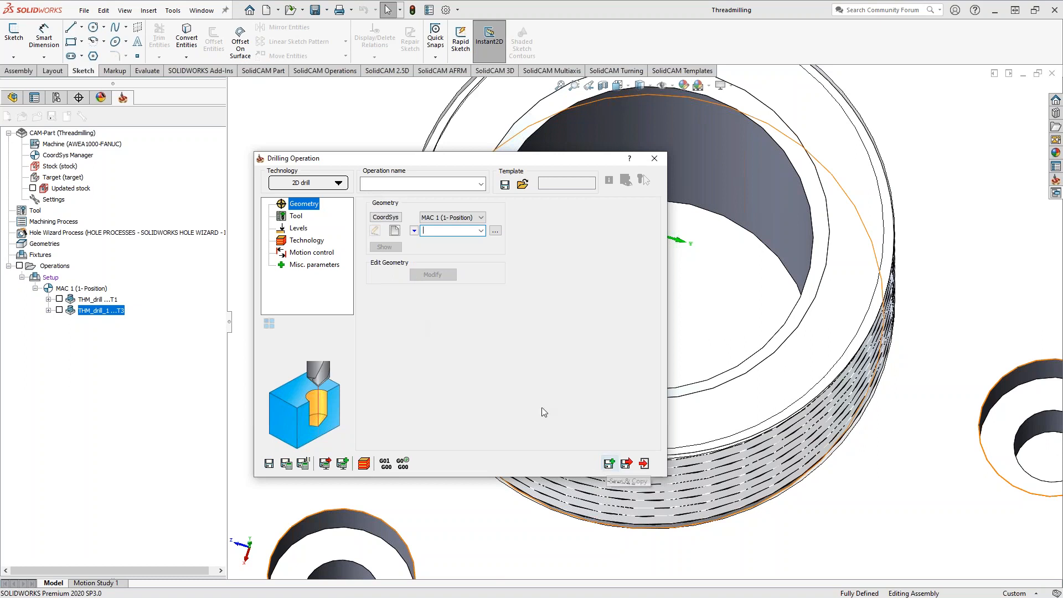
click(324, 185)
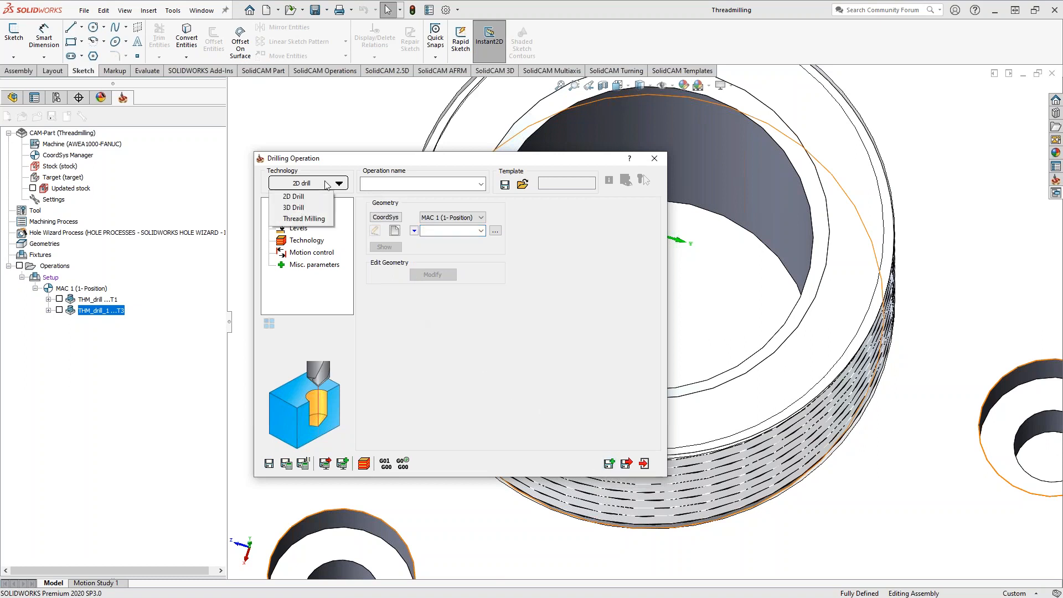
click(311, 220)
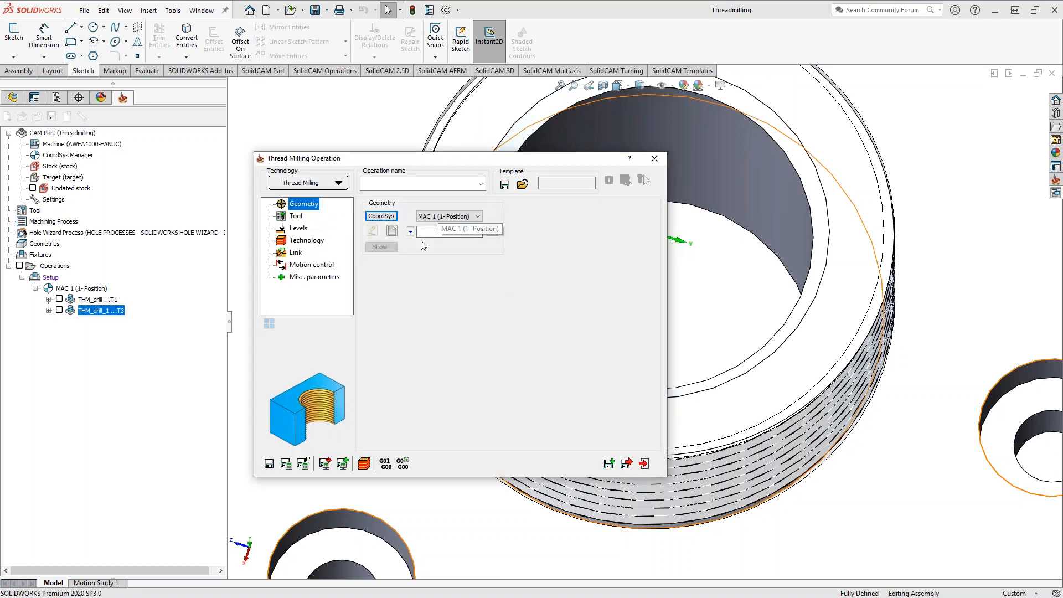
- Review the level and technology settings of the new thread milling operation and close it without saving
click(296, 229)
click(302, 240)
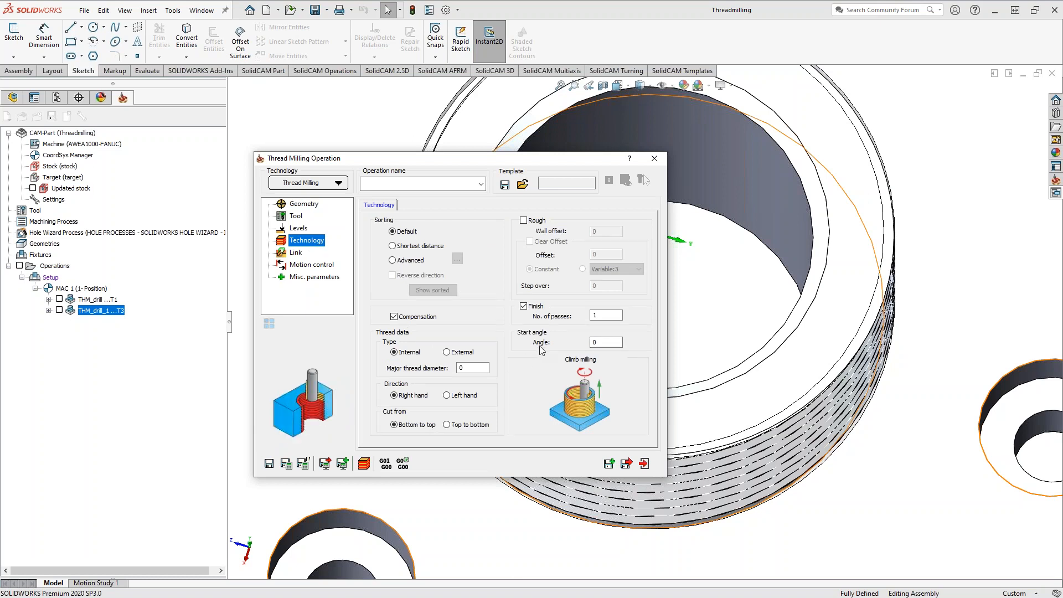
click(654, 159)
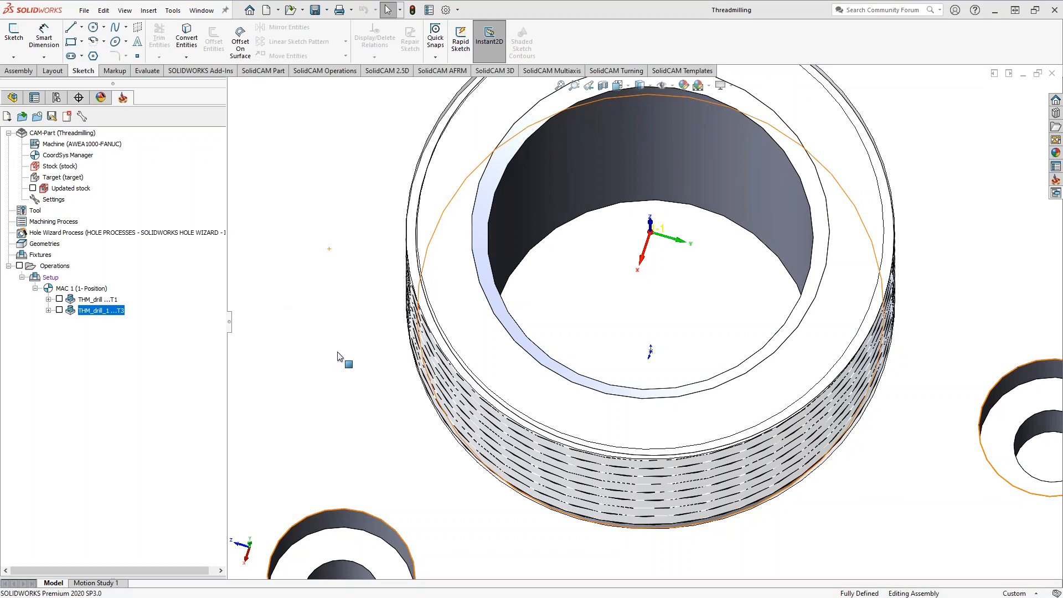
- Show the THM_drill_1 tool path and inspect its passes around the external thread from several sides
scroll(337, 354, up, 3)
click(463, 364)
middle_drag(463, 363, 378, 213)
click(377, 214)
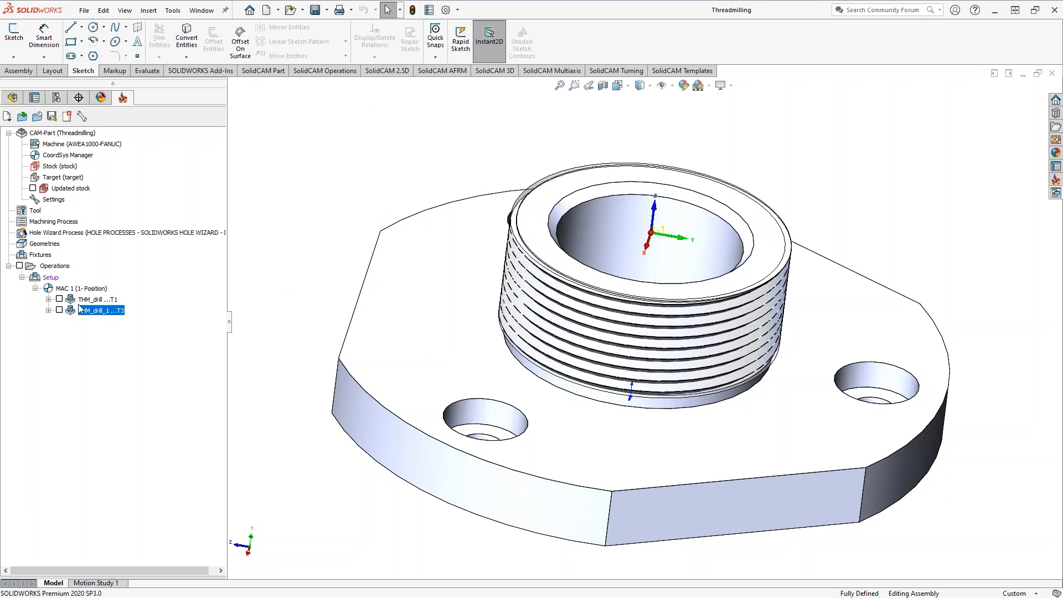
click(61, 302)
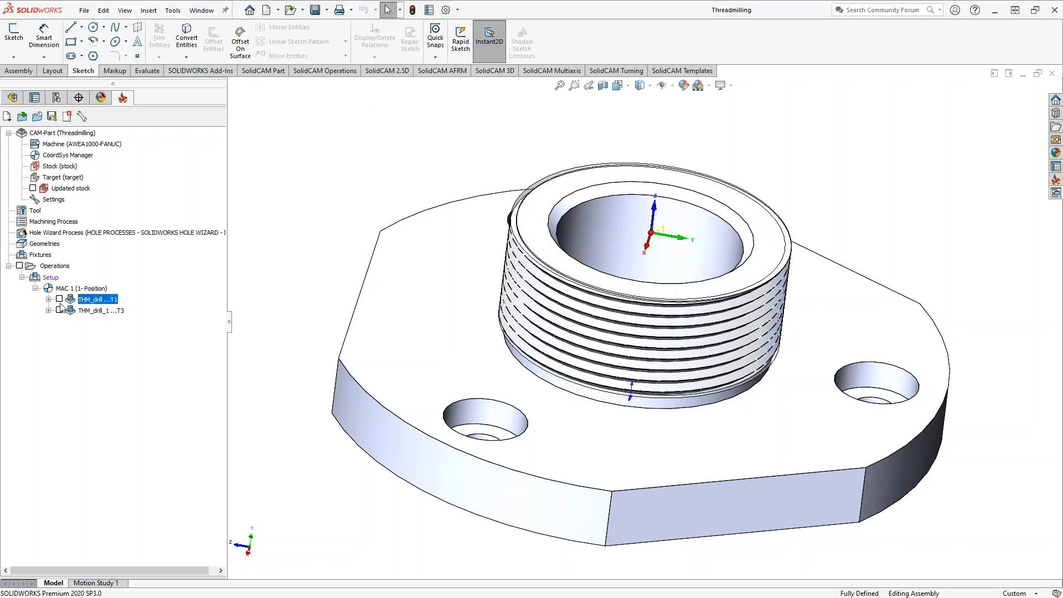
click(59, 310)
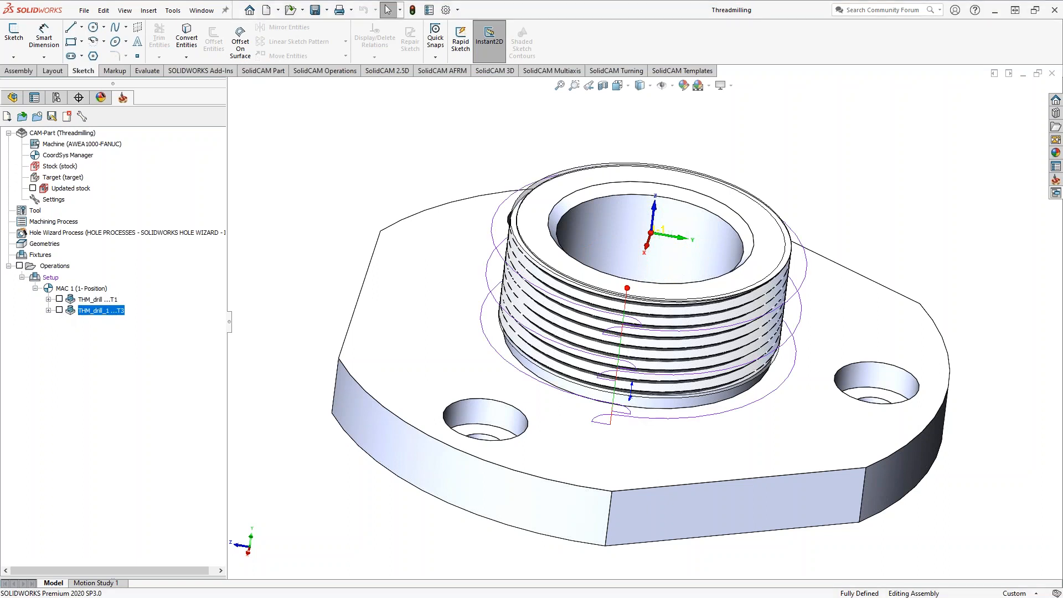
middle_drag(434, 360, 375, 307)
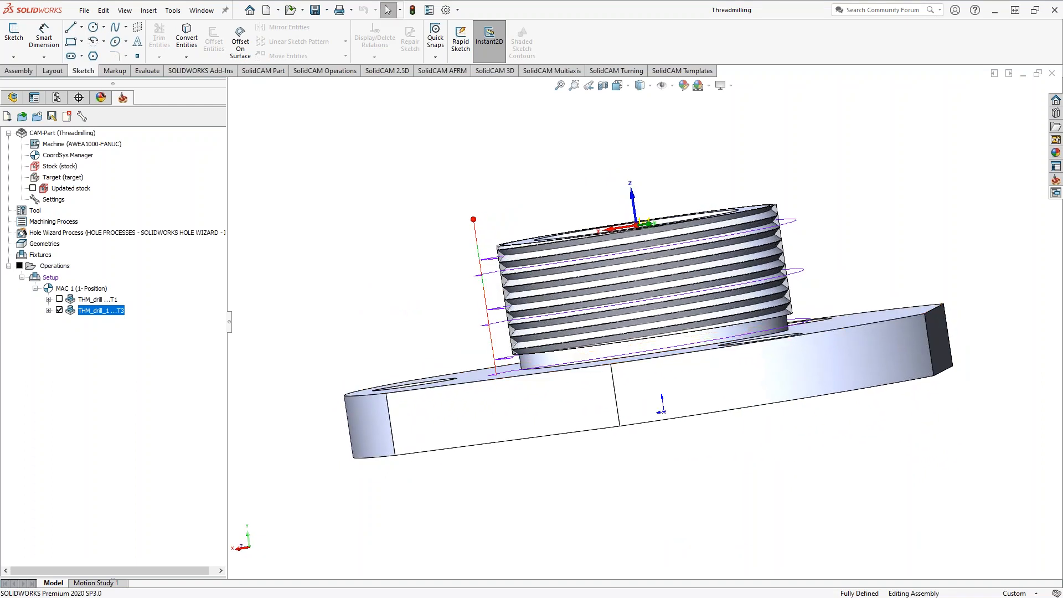
middle_drag(498, 301, 676, 299)
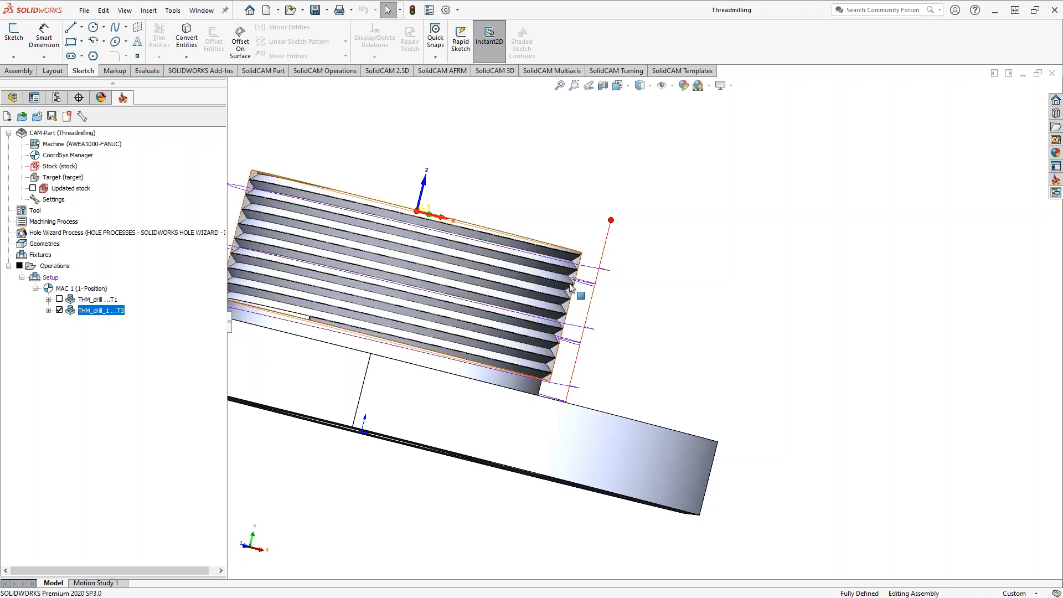
middle_drag(666, 333, 575, 367)
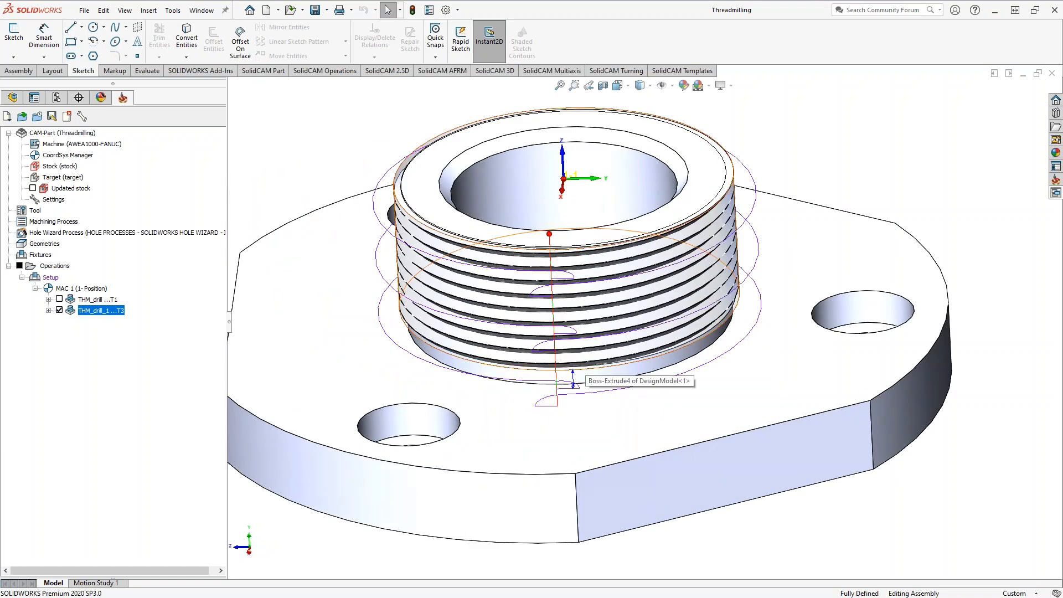
- Open the part tool table and examine an enlarged picture of thread mill 1's toothed cutting shape
click(35, 211)
double_click(35, 213)
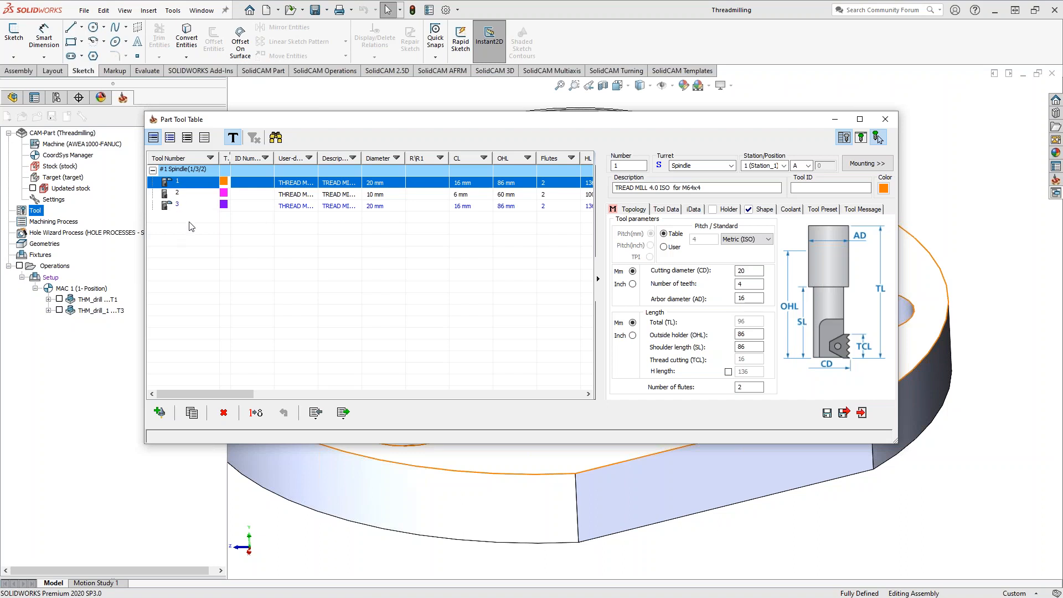
click(863, 138)
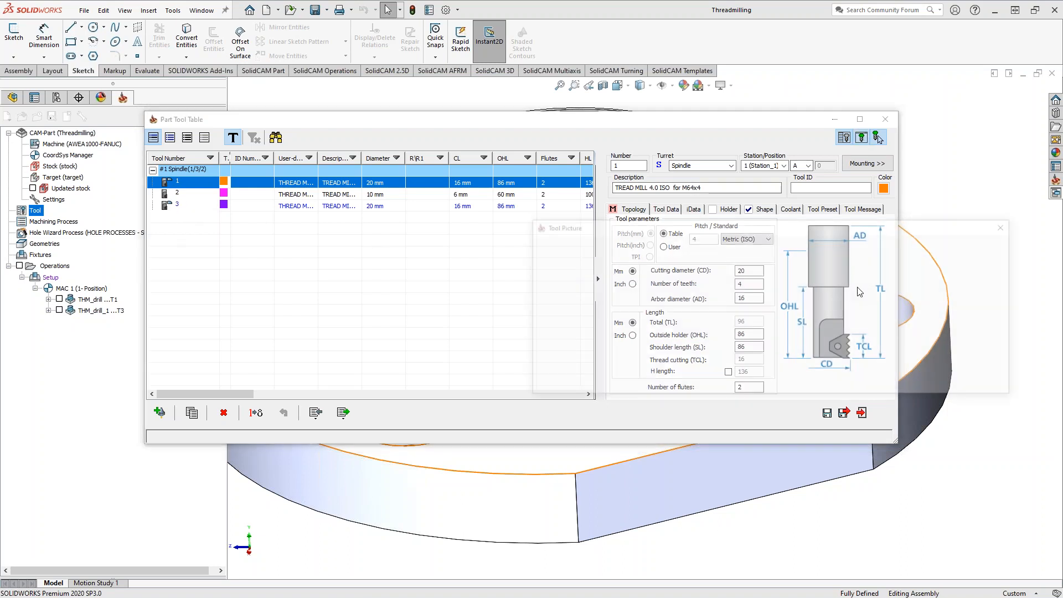
scroll(778, 330, up, 4)
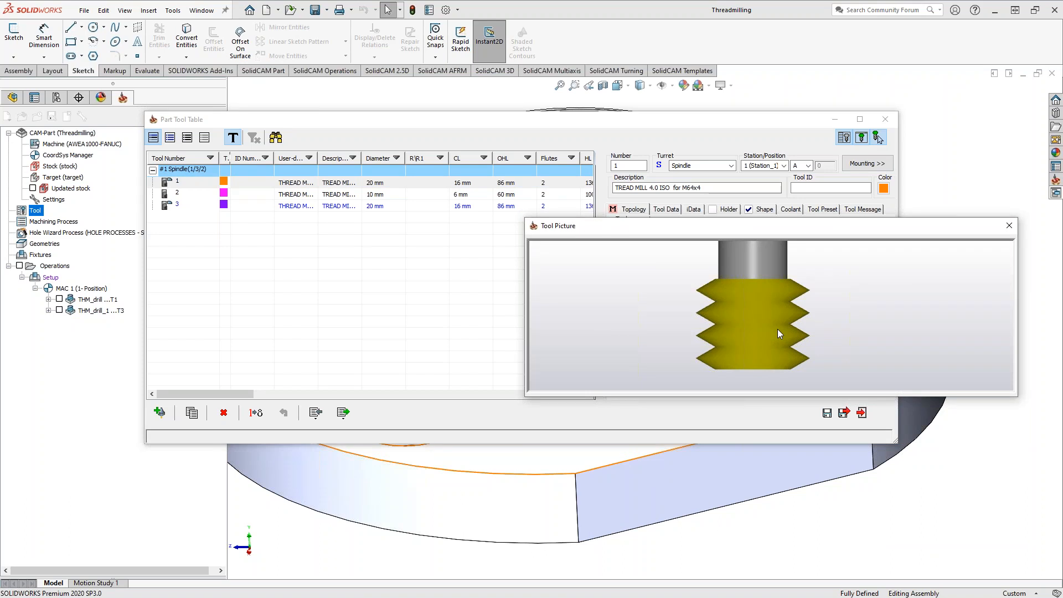
- Examine the enlarged picture of thread mill 2 alongside its number of teeth and close the picture
click(183, 194)
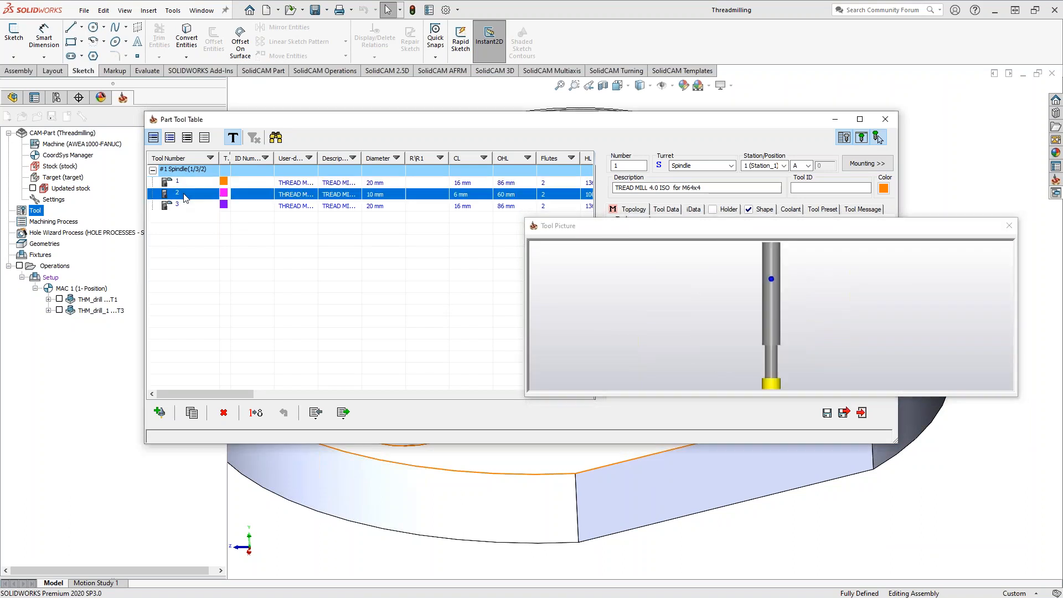
scroll(775, 355, up, 5)
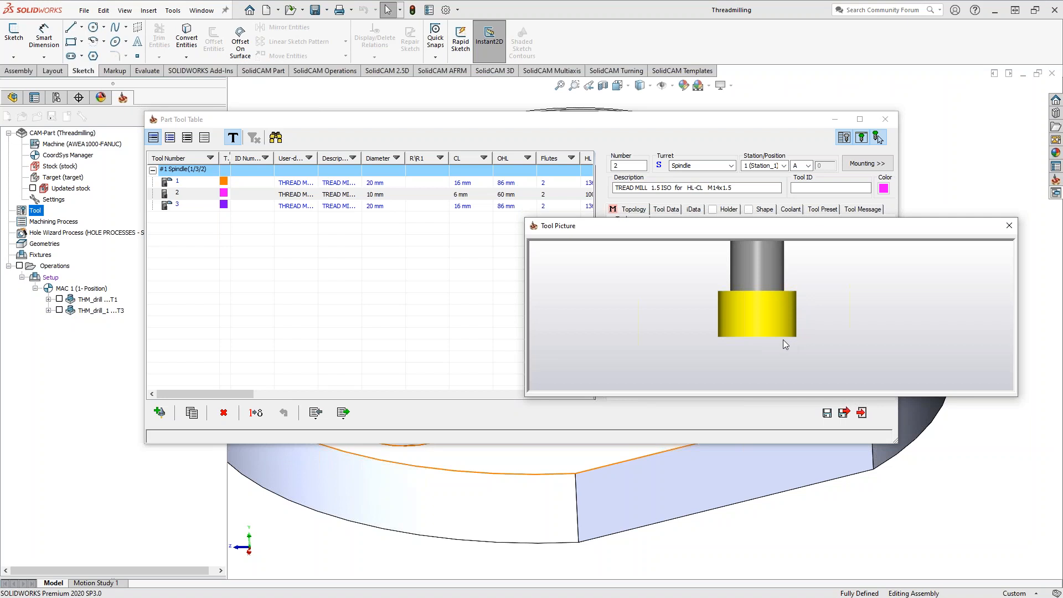
drag(727, 227, 715, 401)
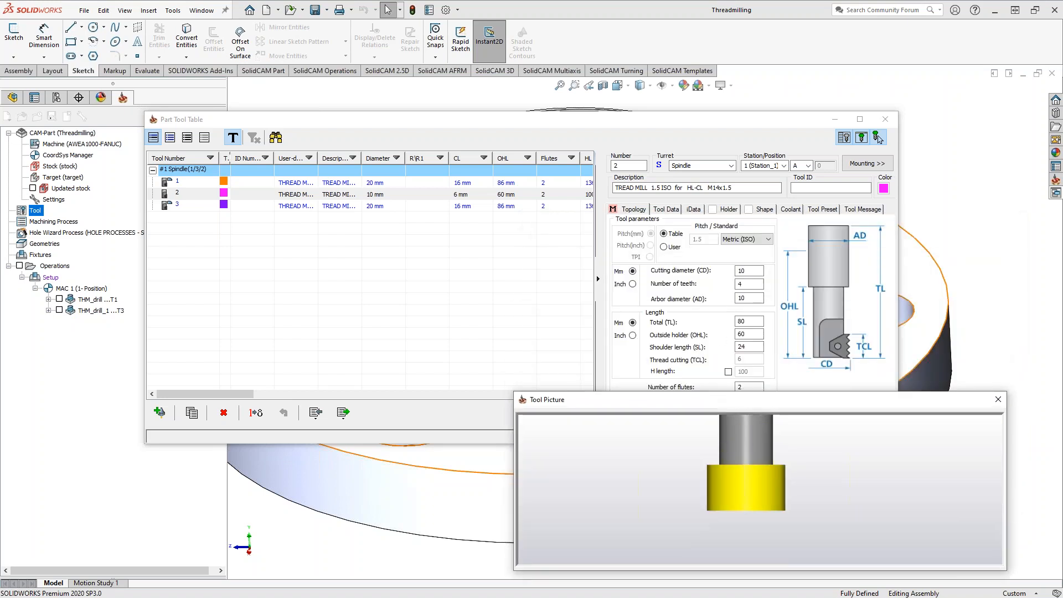
drag(735, 404, 731, 294)
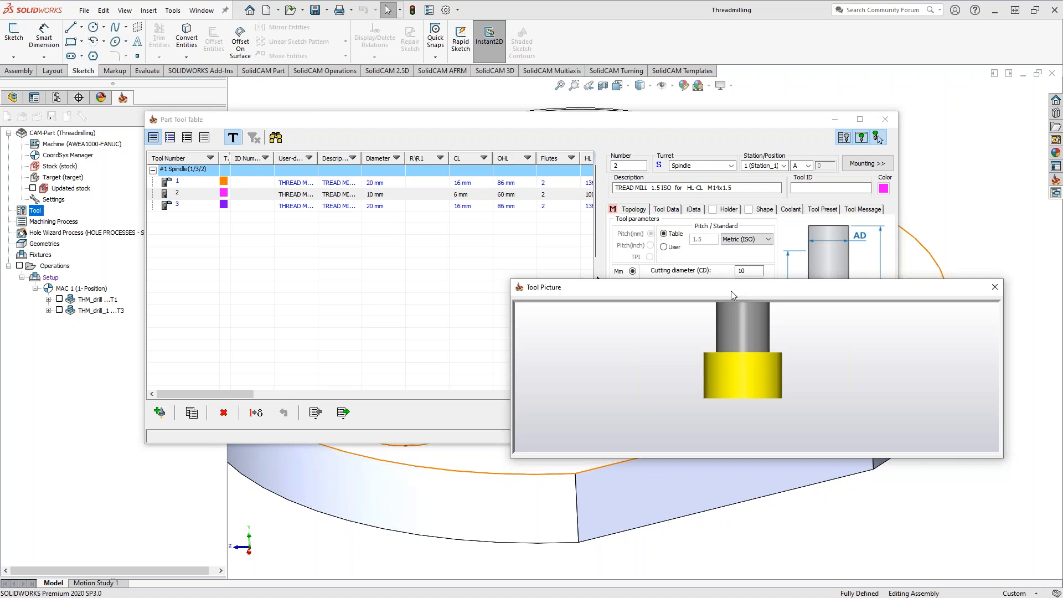
drag(730, 291, 730, 364)
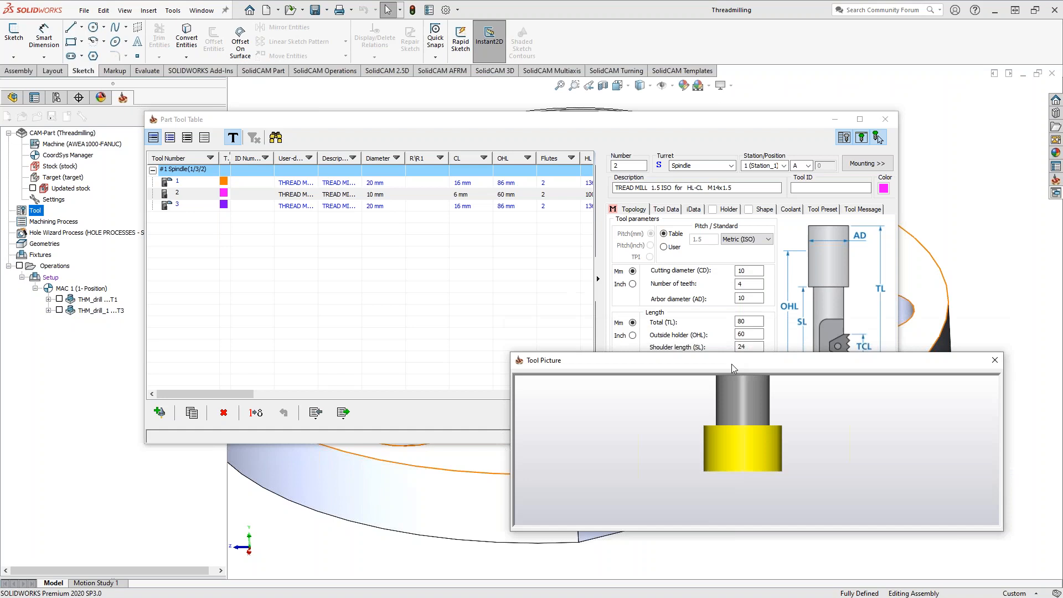
click(742, 284)
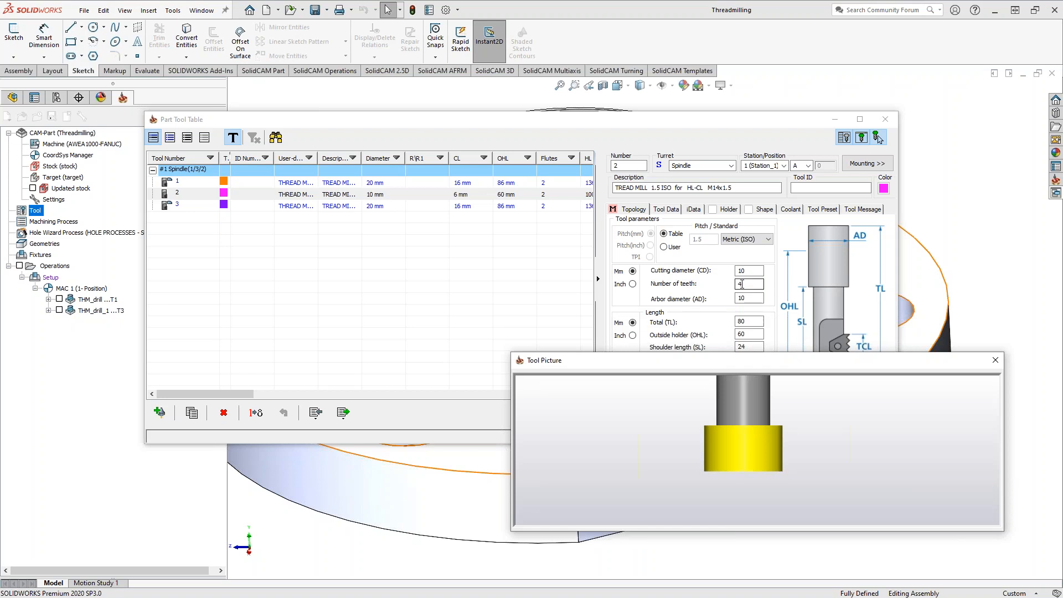
scroll(764, 449, up, 3)
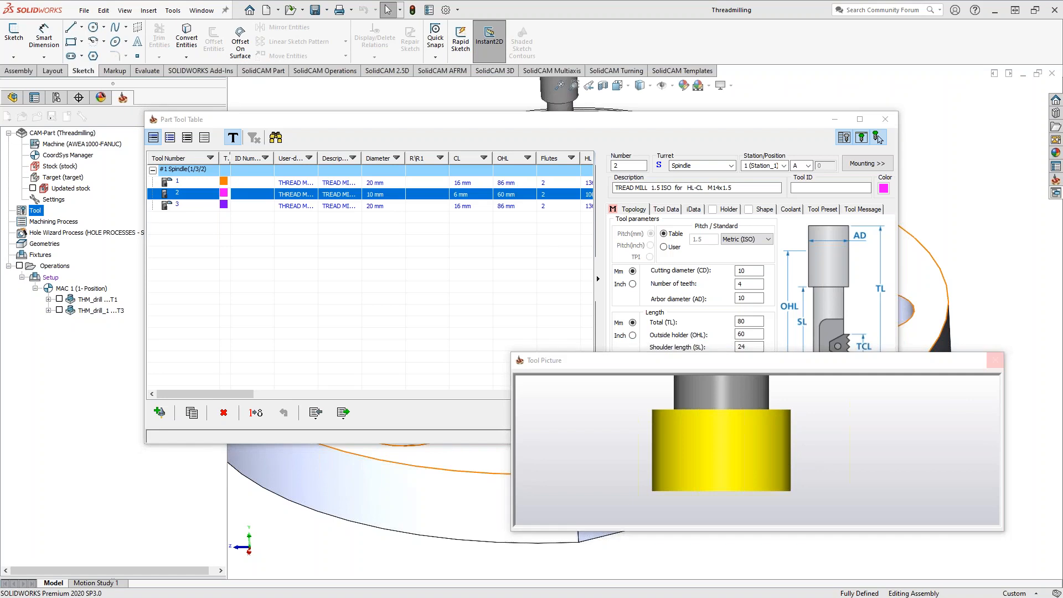
click(994, 360)
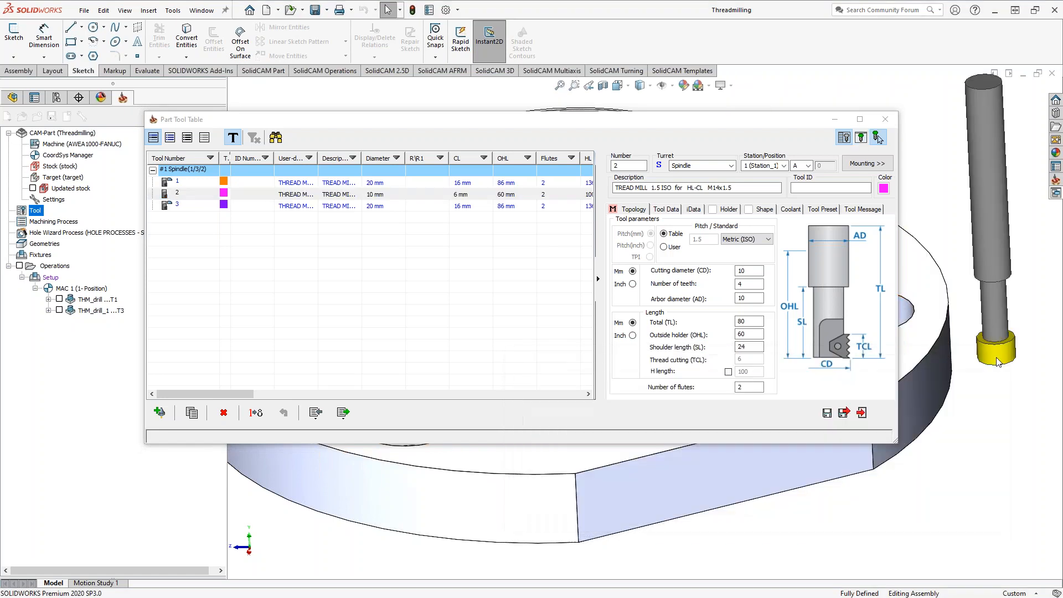
- Examine the enlarged picture of thread mill 3, leave the tool table, and view the threaded boss from the side
click(192, 208)
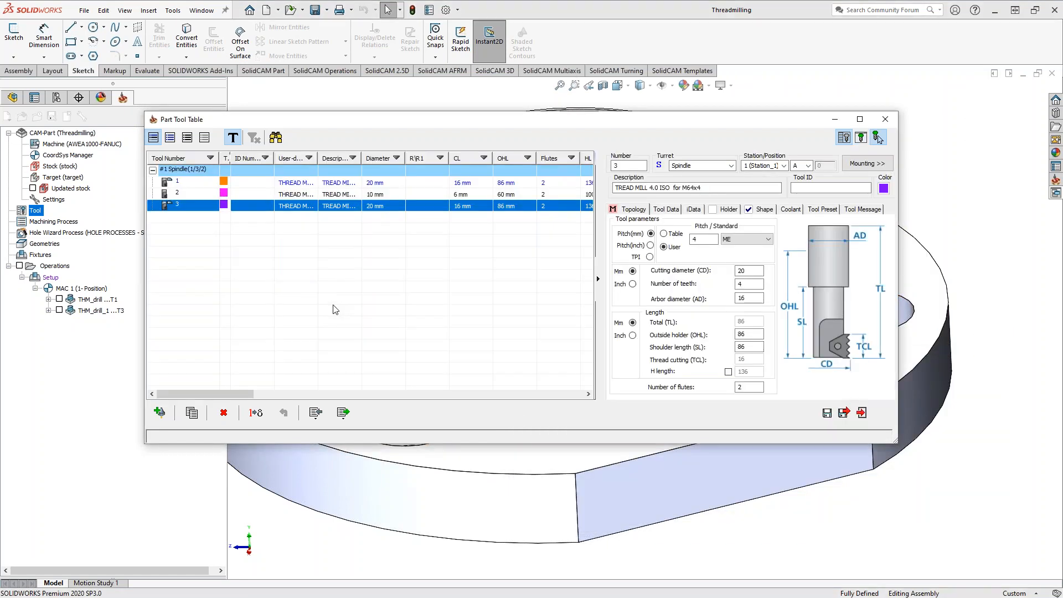
click(861, 138)
scroll(749, 503, up, 5)
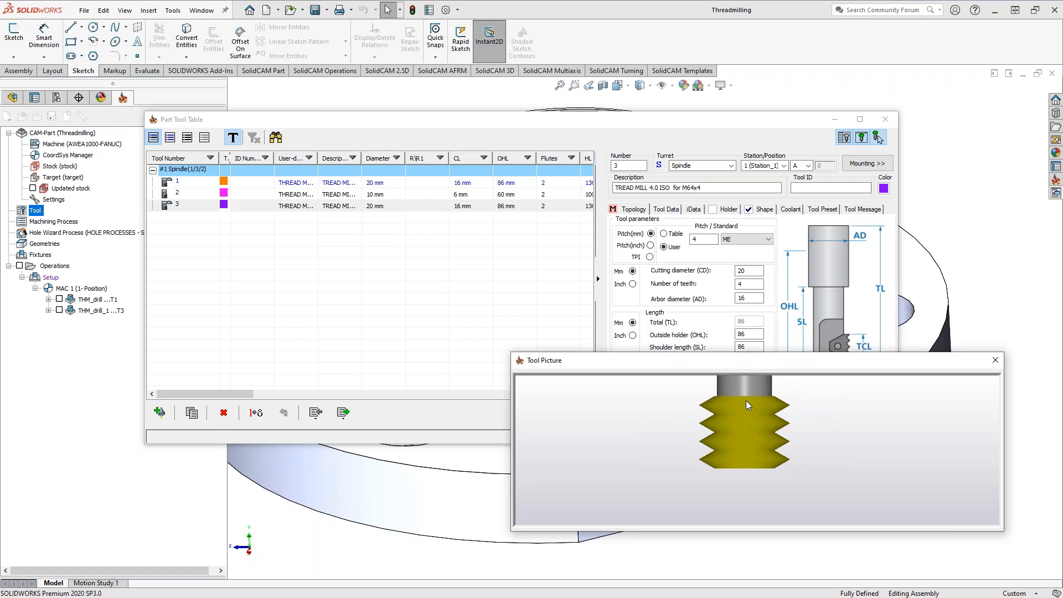
click(995, 360)
click(884, 119)
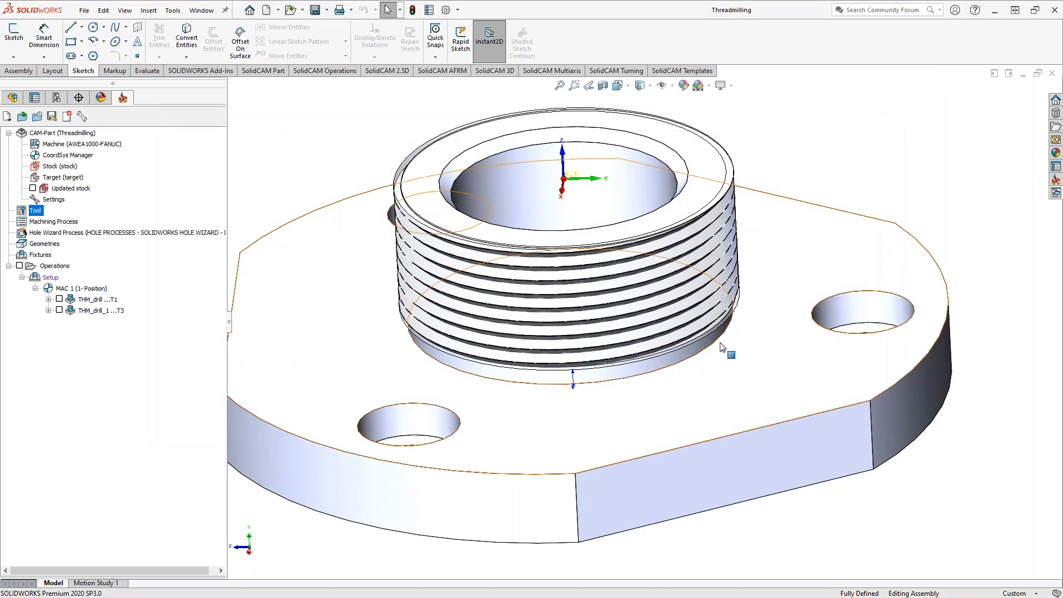
middle_drag(720, 342, 726, 285)
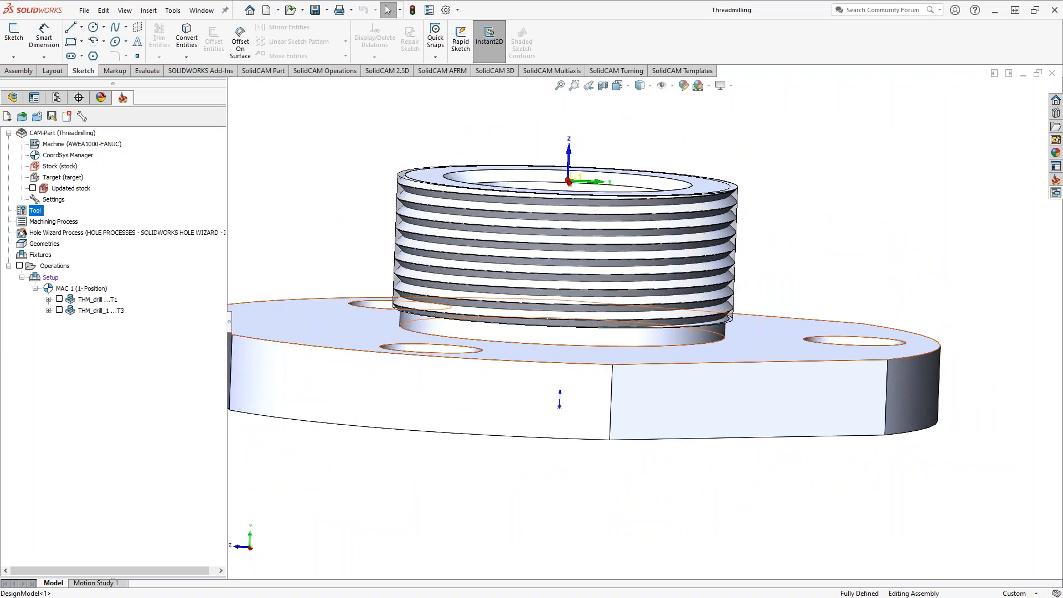
- Open the simulation for all operations in SolidVerify and inspect the unmachined boss from the side and slightly above
scroll(740, 249, down, 3)
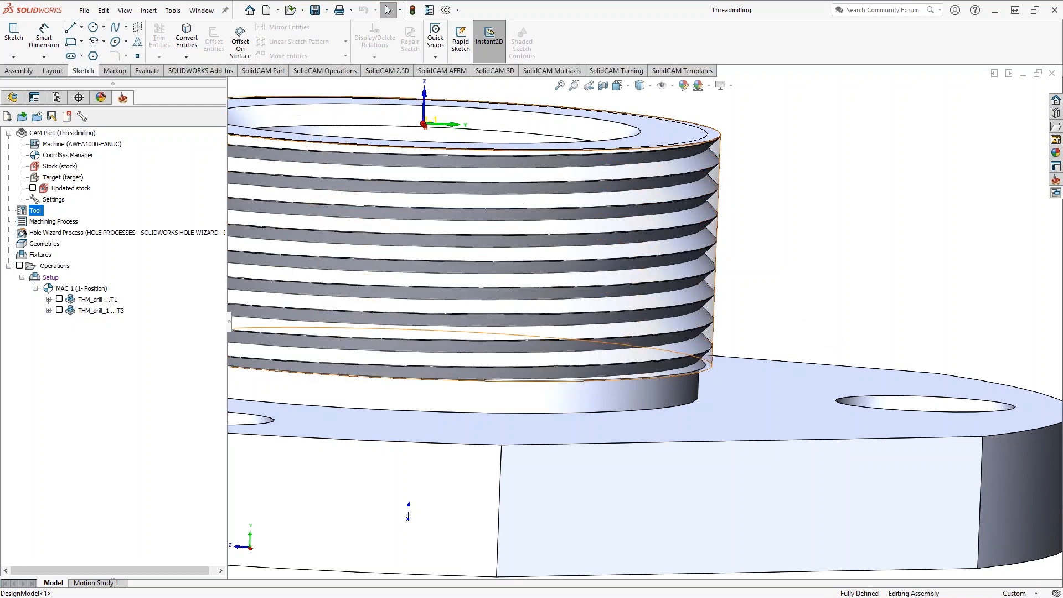
right_click(61, 273)
click(96, 431)
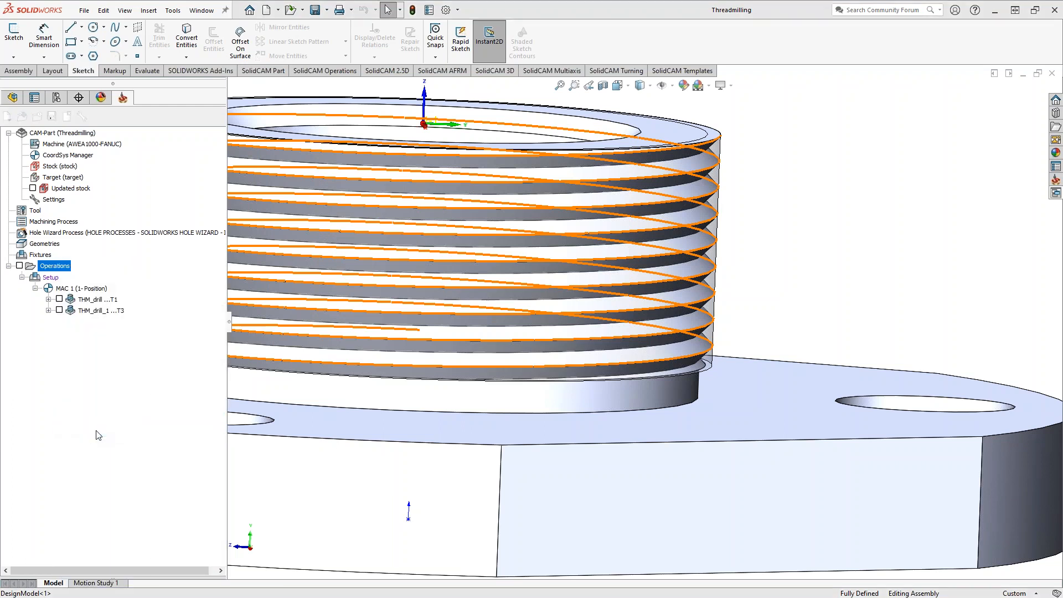
click(190, 418)
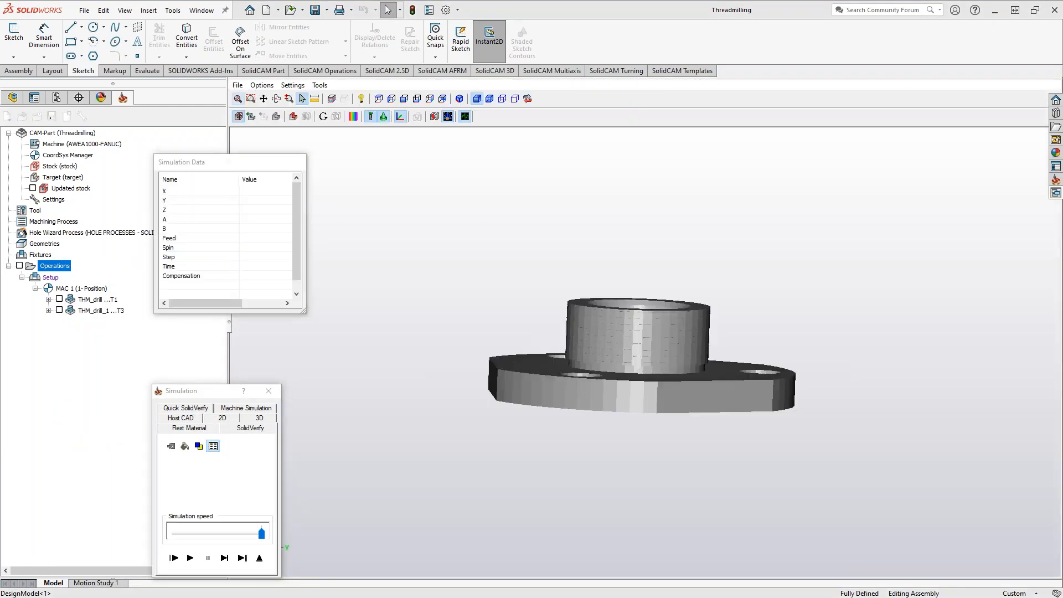
scroll(677, 341, down, 2)
mouse_move(677, 342)
middle_down()
mouse_move(672, 407)
mouse_move(668, 336)
middle_up()
scroll(669, 336, up, 2)
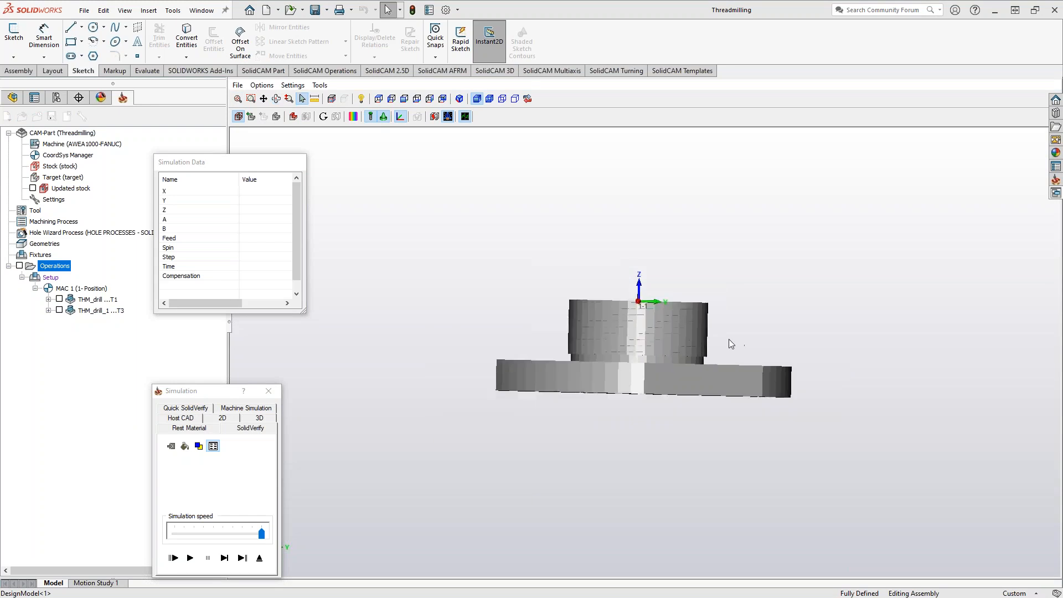
scroll(694, 335, down, 5)
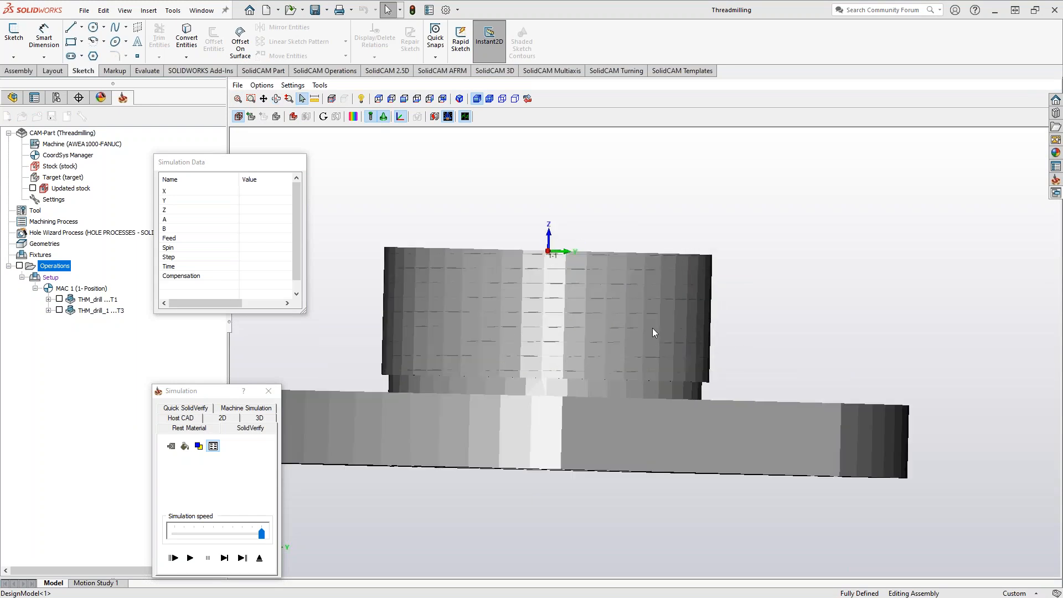
middle_drag(654, 332, 676, 378)
- Simulate the THM_drill operation in one step and inspect the thread cut inside the bore
click(242, 558)
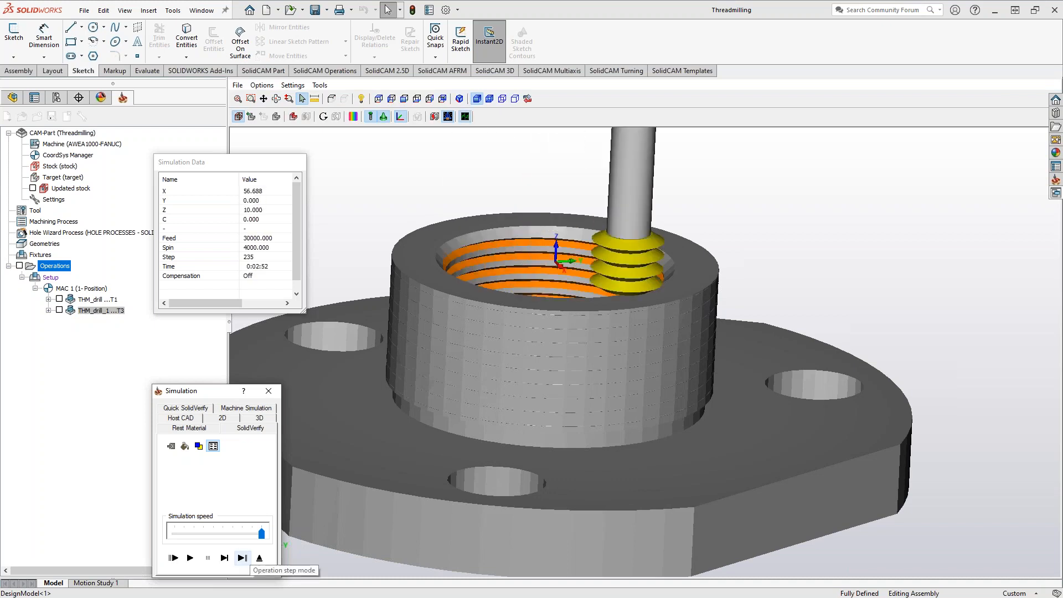
middle_drag(486, 334, 560, 339)
scroll(560, 339, up, 1)
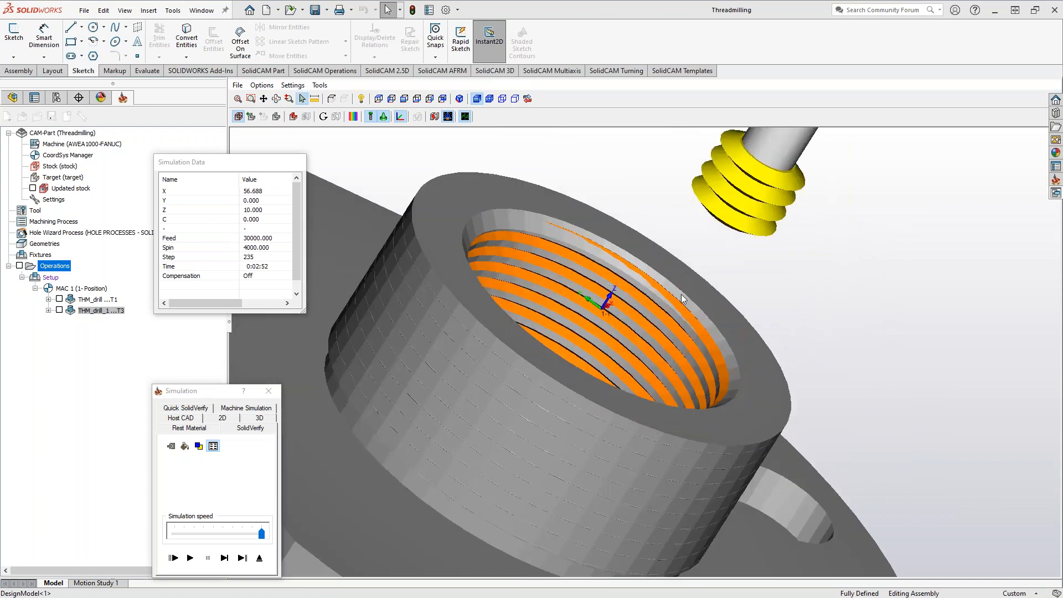
- Simulate the THM_drill_1 operation in one step and inspect the thread cut around the outside of the boss
click(242, 558)
middle_drag(673, 513, 698, 518)
middle_drag(559, 451, 579, 467)
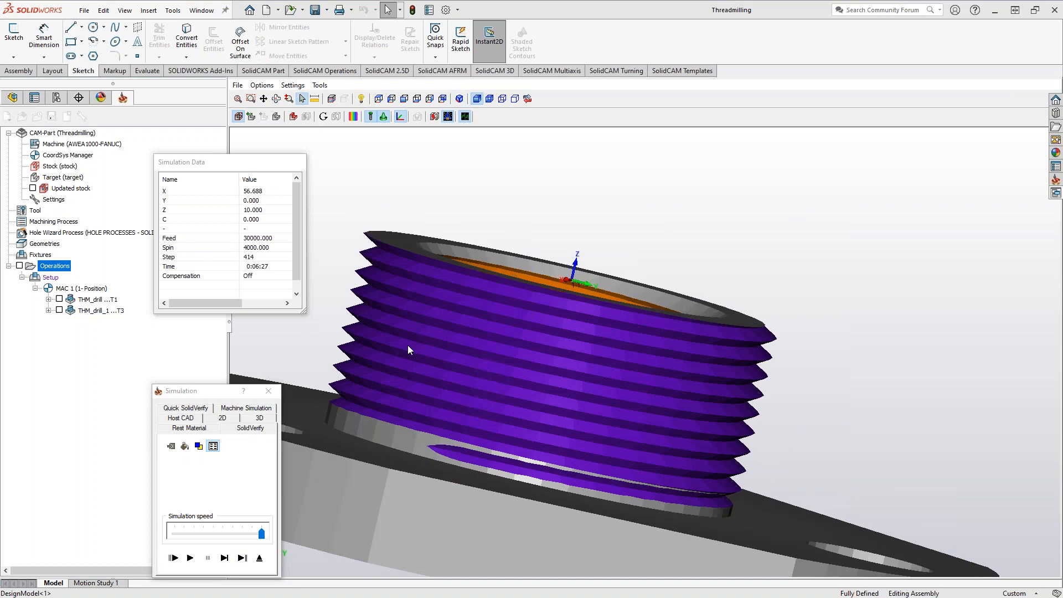
- Toggle the target model's display on and off repeatedly to compare it with the machined external thread
click(277, 117)
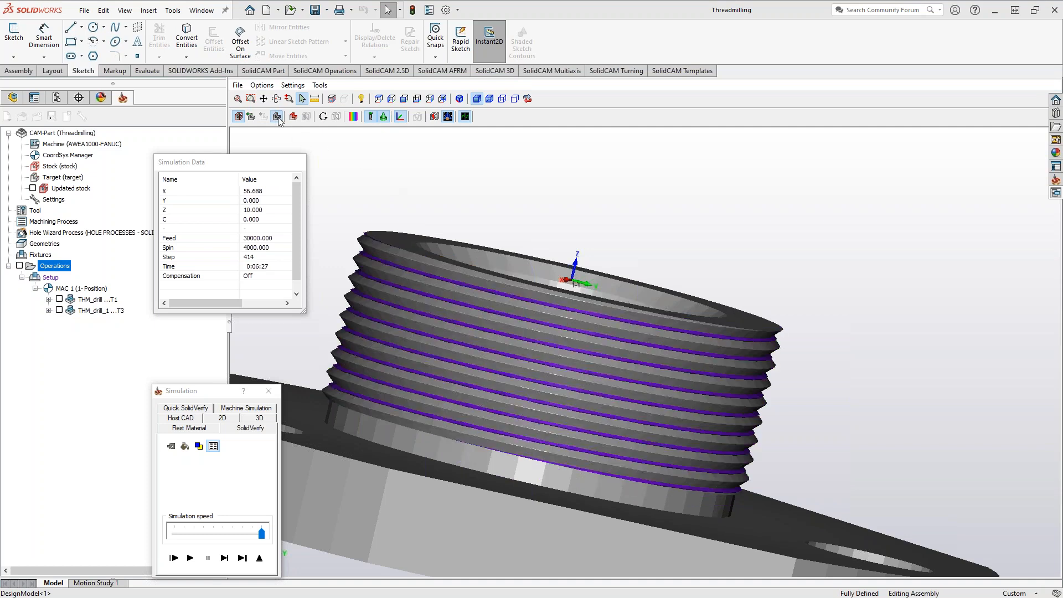
click(277, 118)
click(277, 117)
click(277, 118)
click(278, 117)
click(277, 118)
click(277, 117)
click(278, 117)
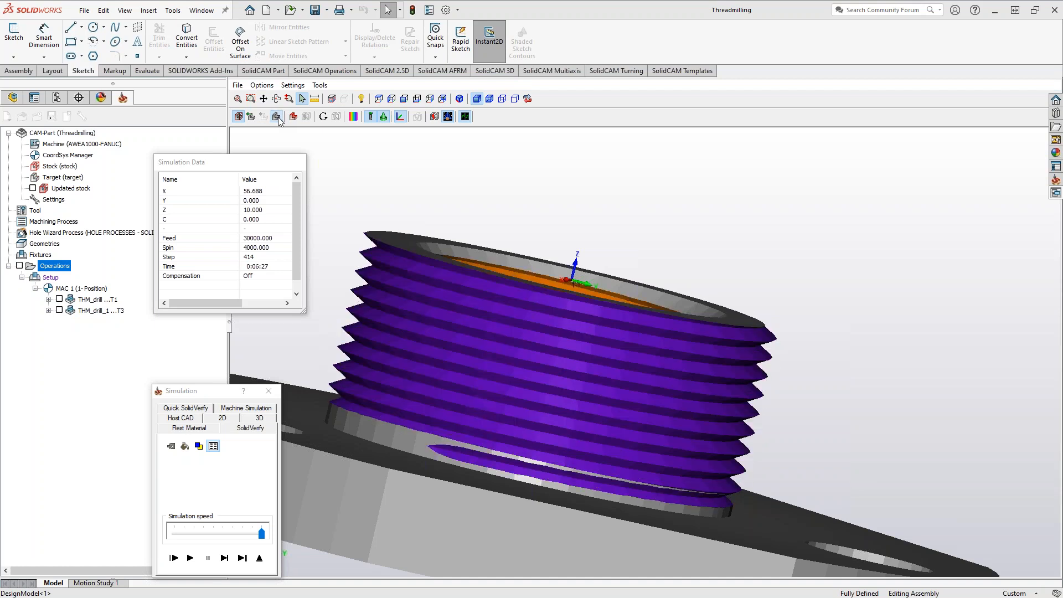
- Run the target and machined stock comparison with the existing tolerance colours, and close it without keeping the result
click(353, 116)
click(851, 118)
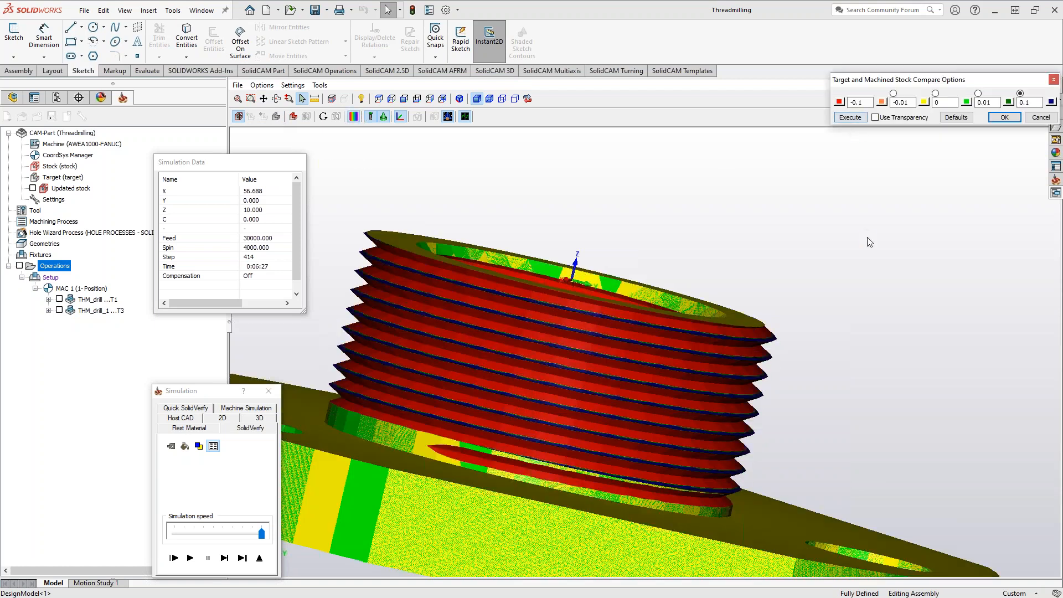
click(1040, 117)
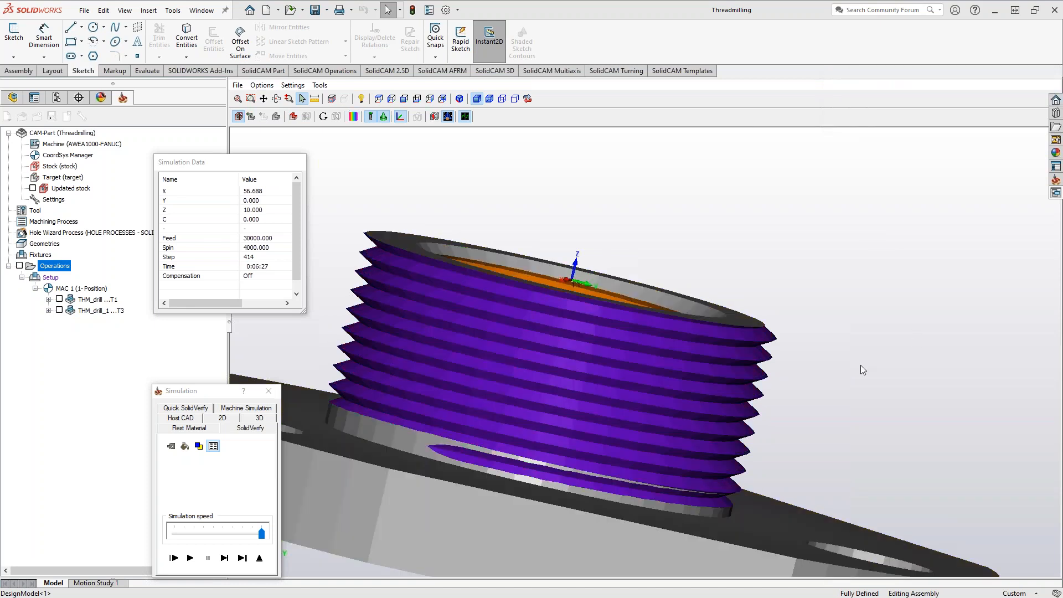
- Exit the simulation and view the threaded boss with its tool path on the part model
click(259, 559)
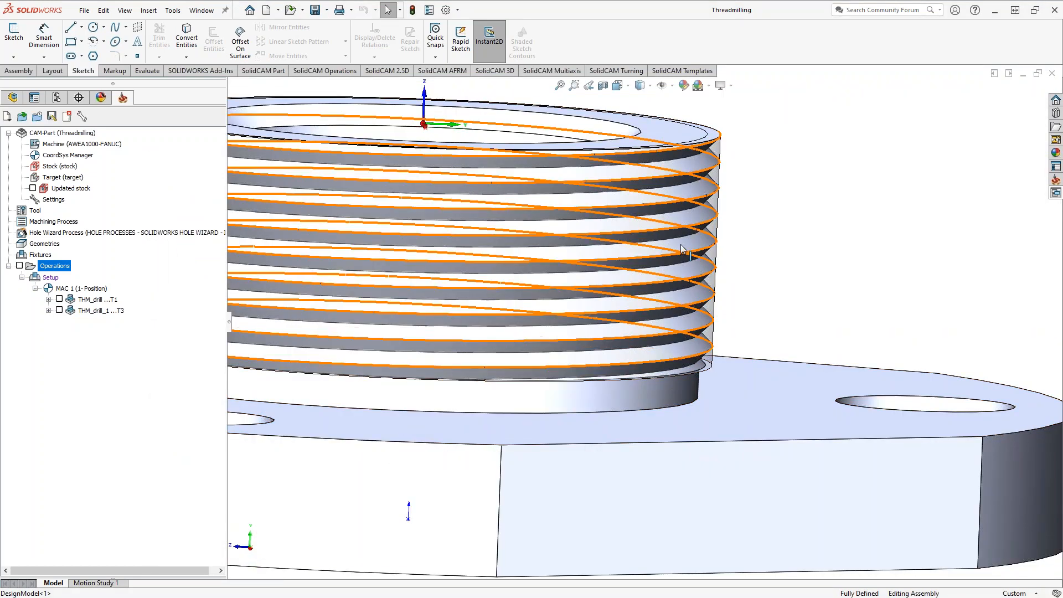
scroll(568, 340, up, 5)
mouse_move(579, 337)
middle_down()
mouse_move(569, 358)
mouse_move(536, 346)
mouse_move(592, 336)
middle_up()
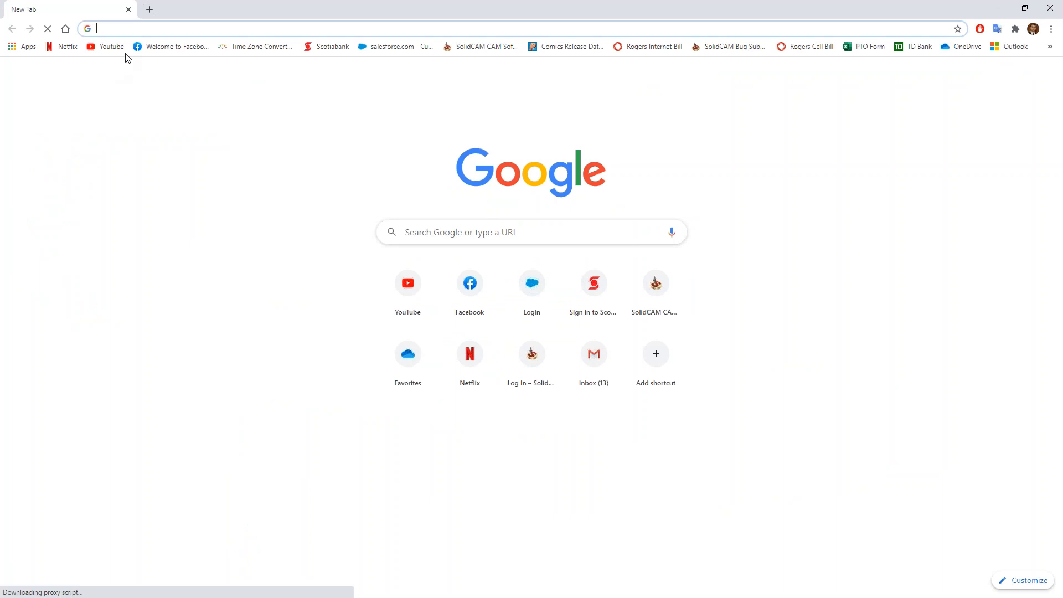
- Switch to the browser, open the SolidCAM website from the bookmarks, and set its language to US English
click(482, 47)
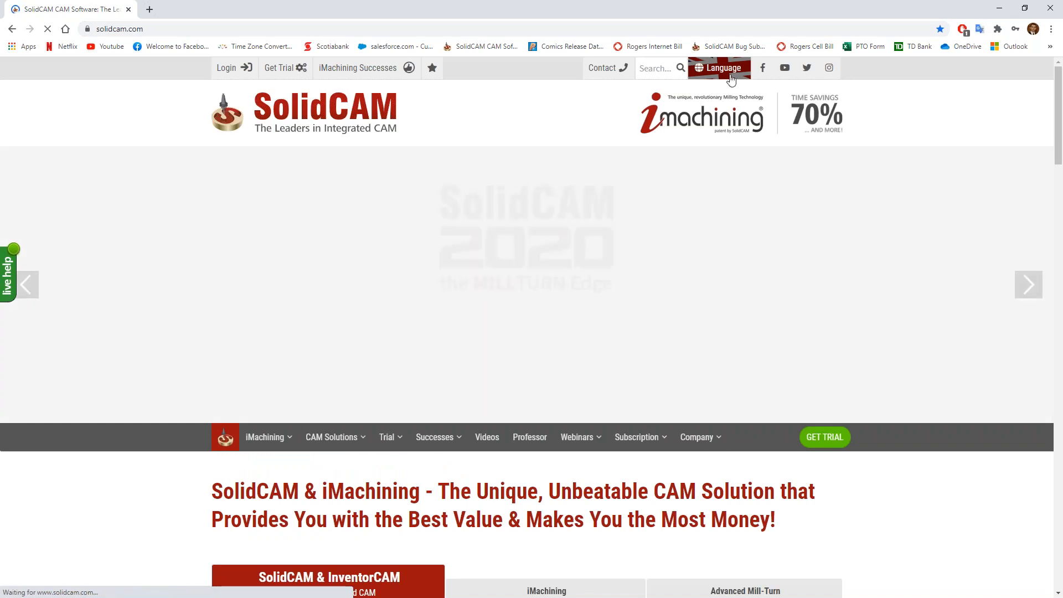
click(722, 68)
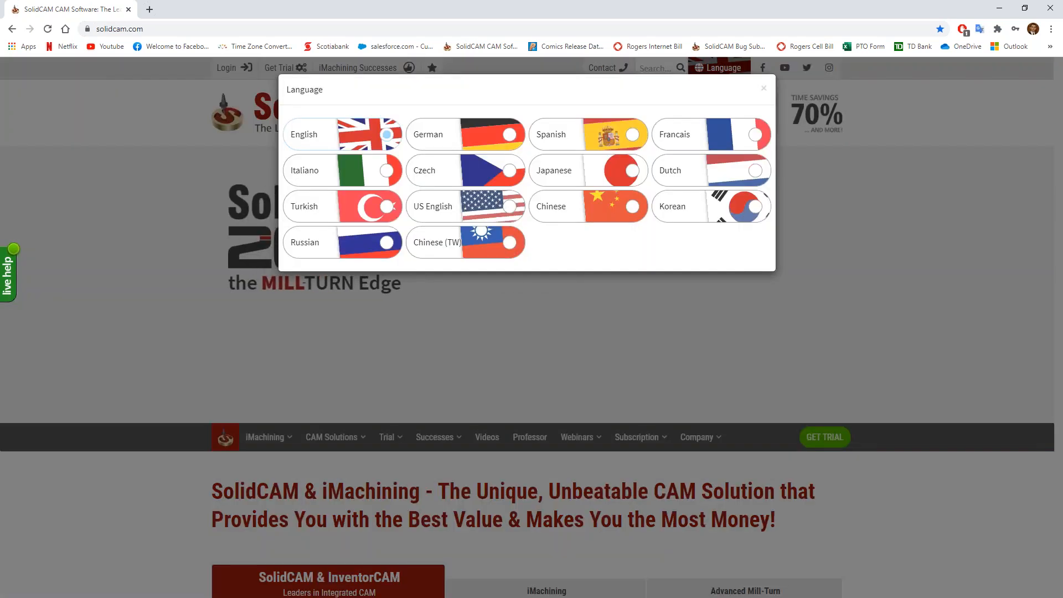
click(453, 208)
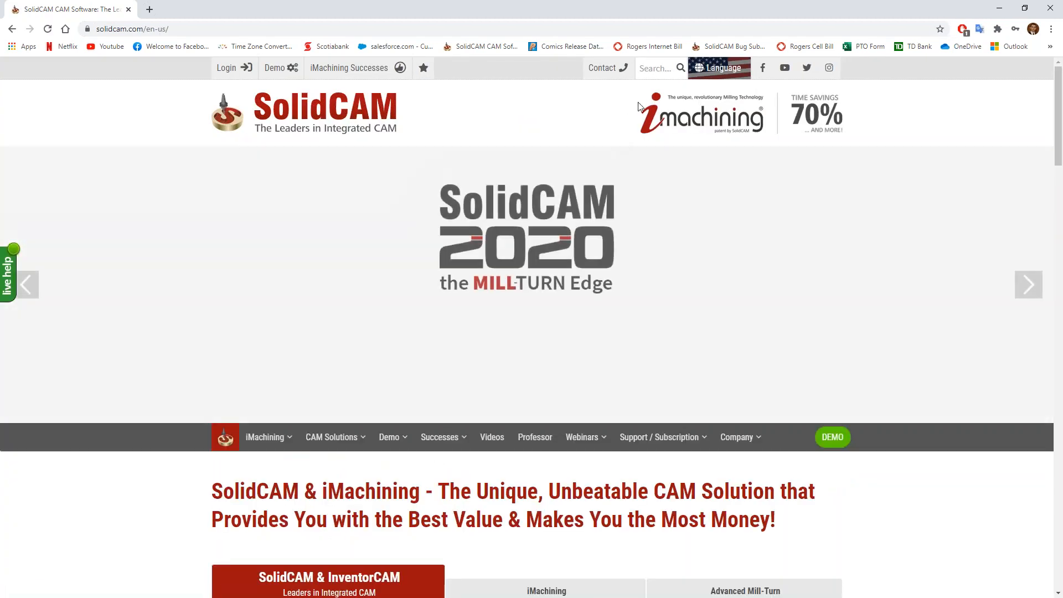
click(719, 67)
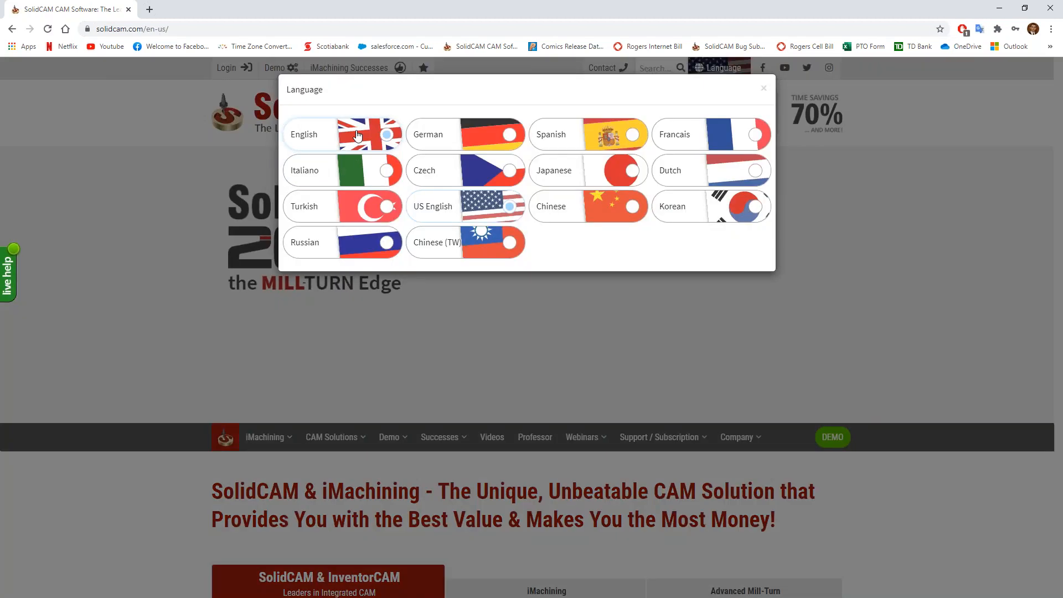
click(459, 211)
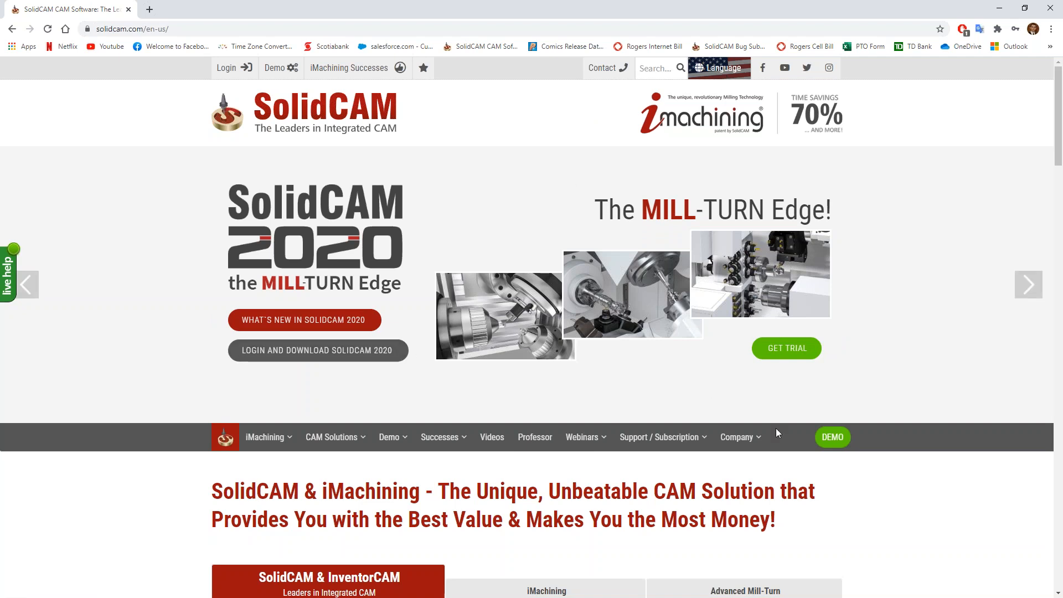
- Open the Upcoming Webinars page and review the listed training webinars
mouse_move(595, 441)
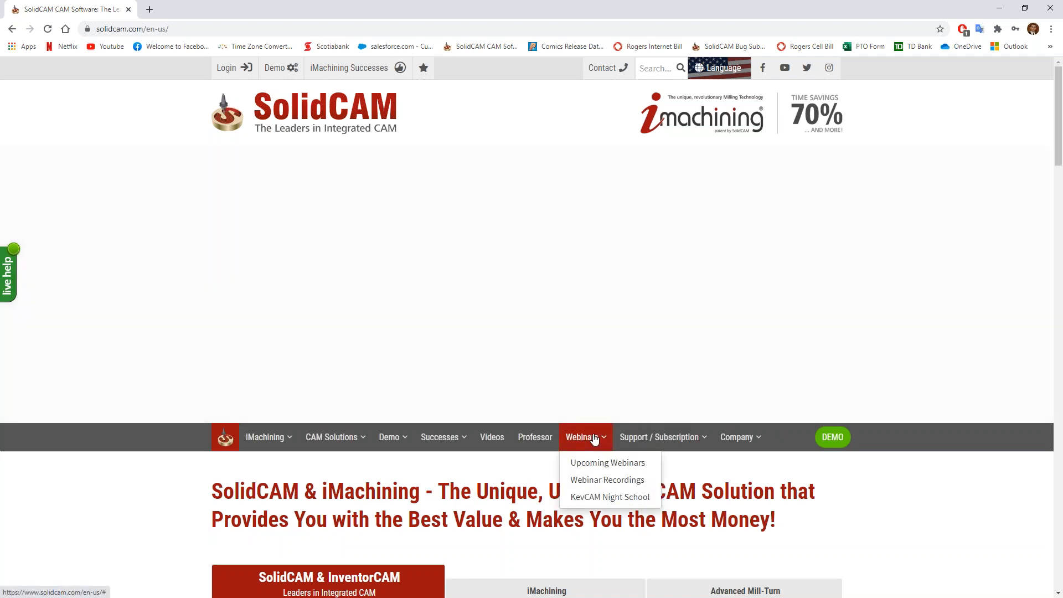
click(607, 462)
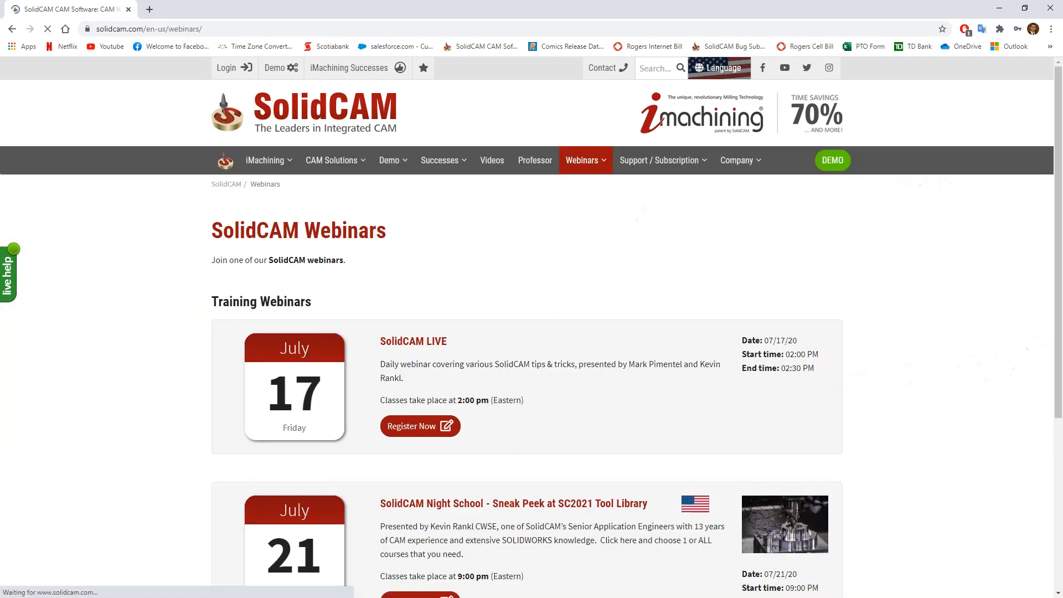
scroll(106, 421, down, 2)
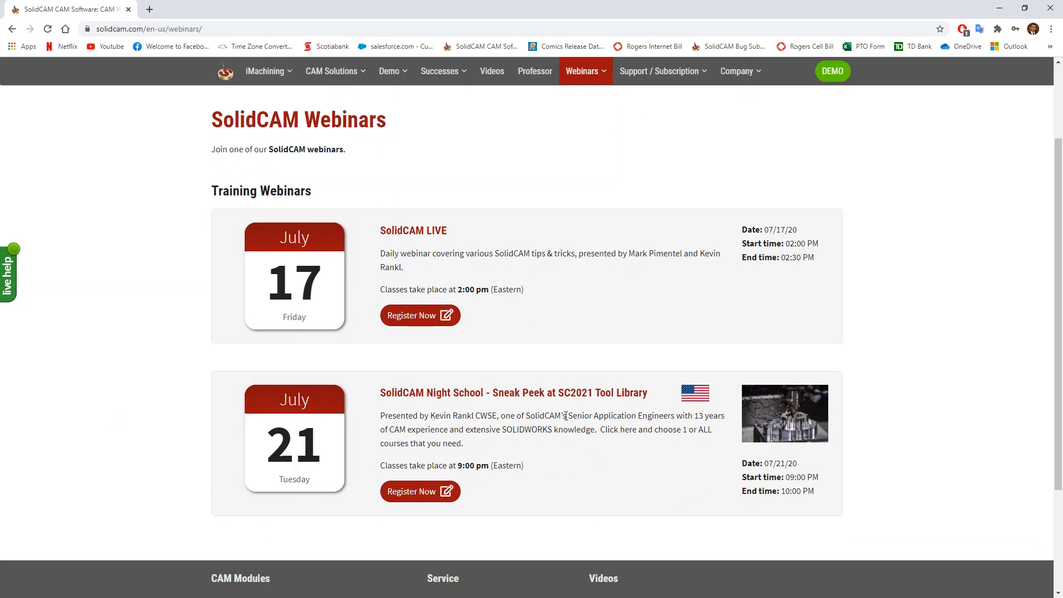
scroll(565, 415, up, 2)
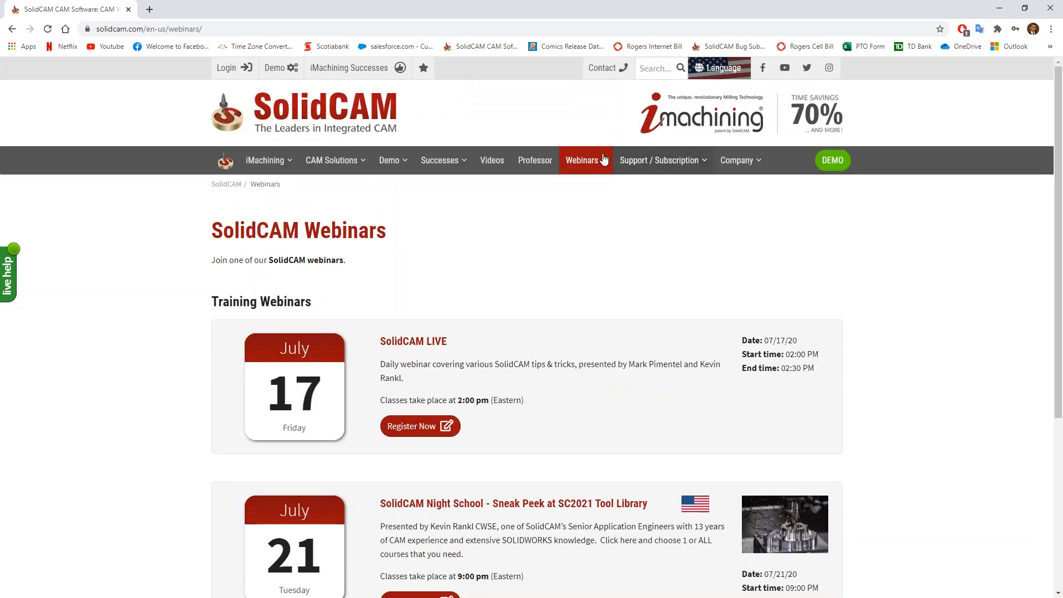
- Open the KevCAM Night School page and look through its description and available class registrations
mouse_move(601, 159)
click(606, 219)
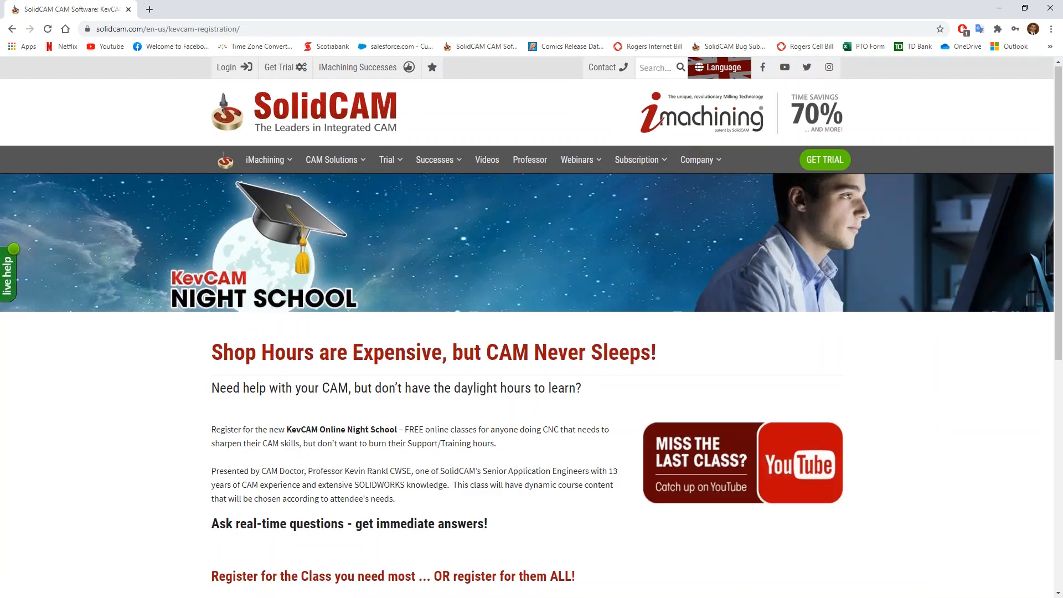
scroll(126, 363, down, 3)
scroll(126, 363, down, 3)
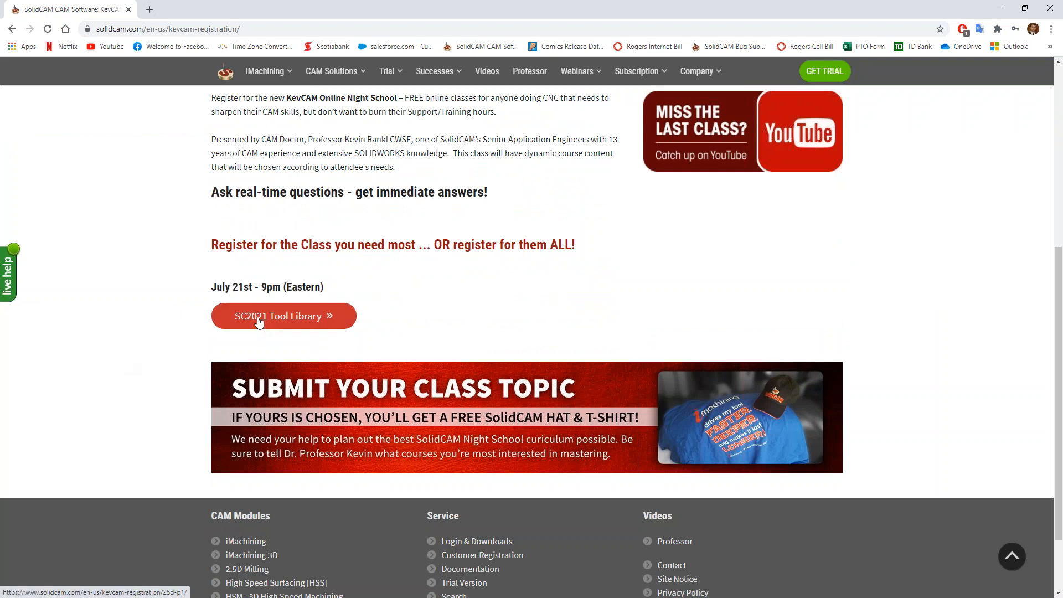
- Open the SC2021 Tool Library class registration form and review its fields without filling them in
click(259, 320)
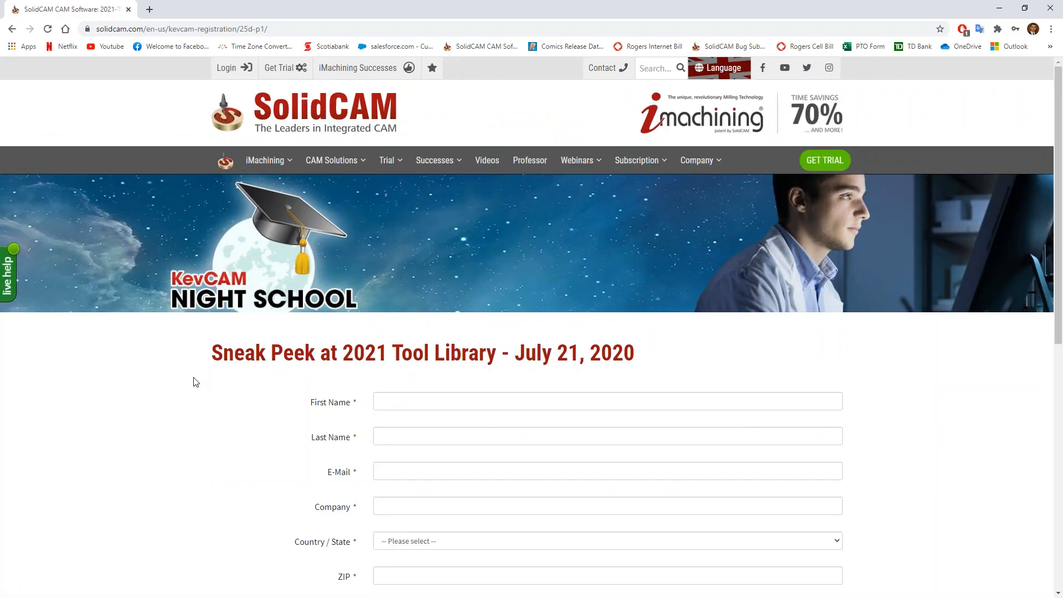
click(13, 29)
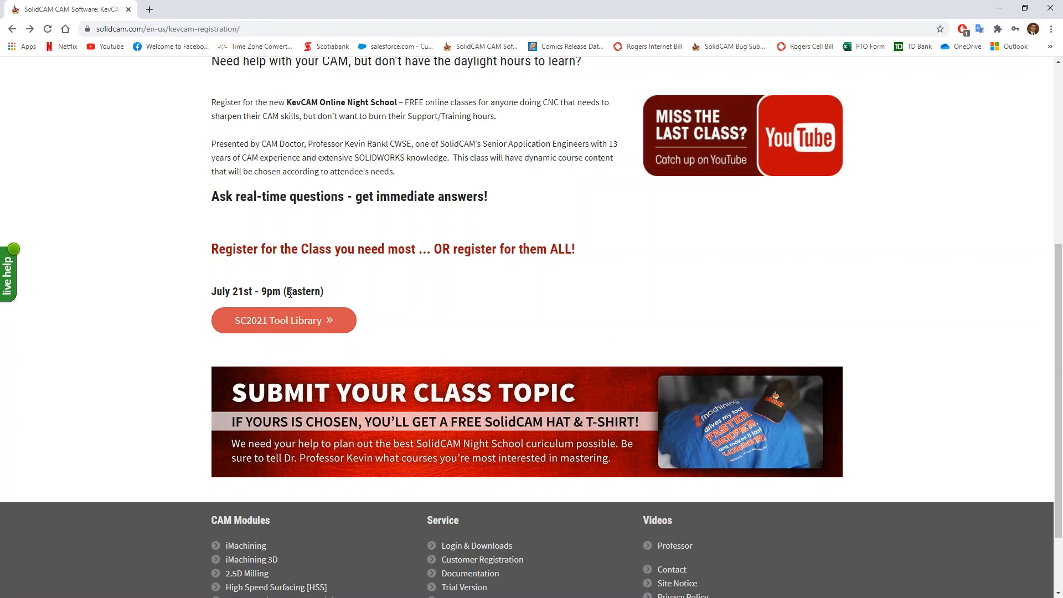
click(283, 321)
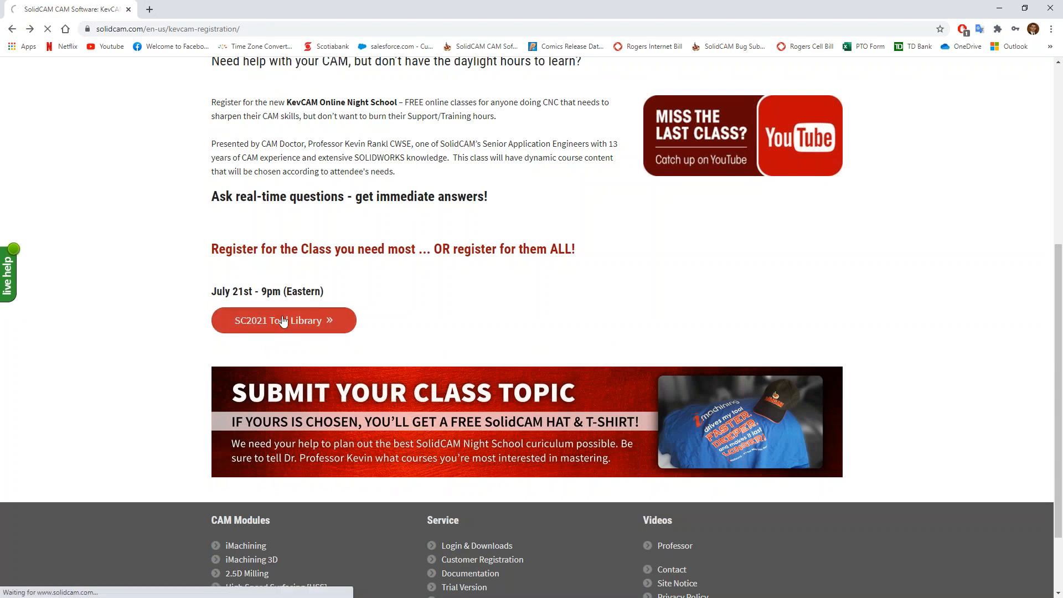
scroll(273, 293, down, 4)
scroll(303, 280, down, 3)
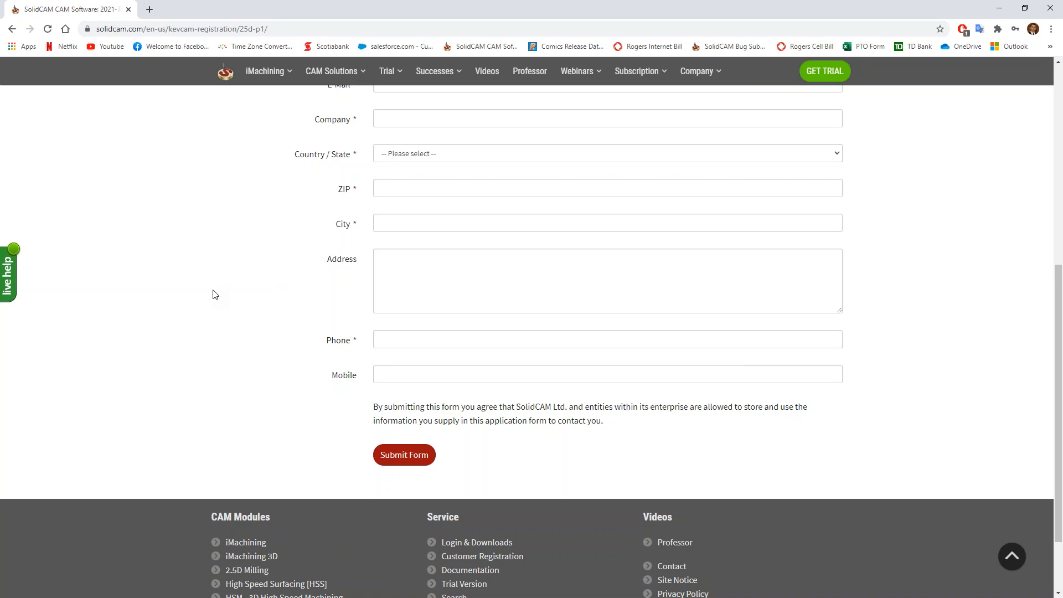
scroll(214, 293, up, 4)
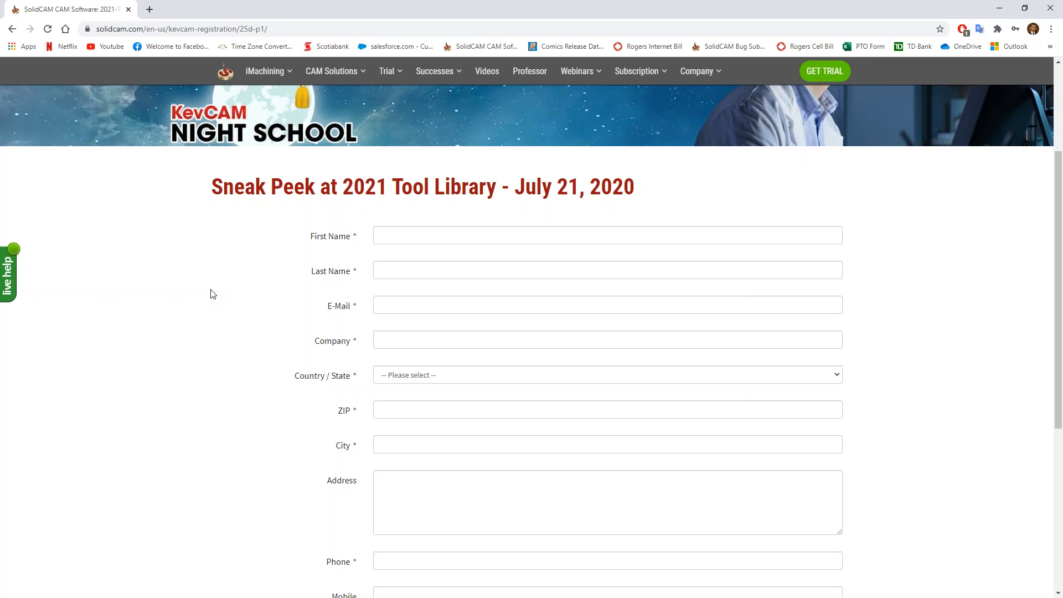
- Return to the KevCAM Night School page, highlight the presenter's name and title in the description, and review the class listing
click(12, 29)
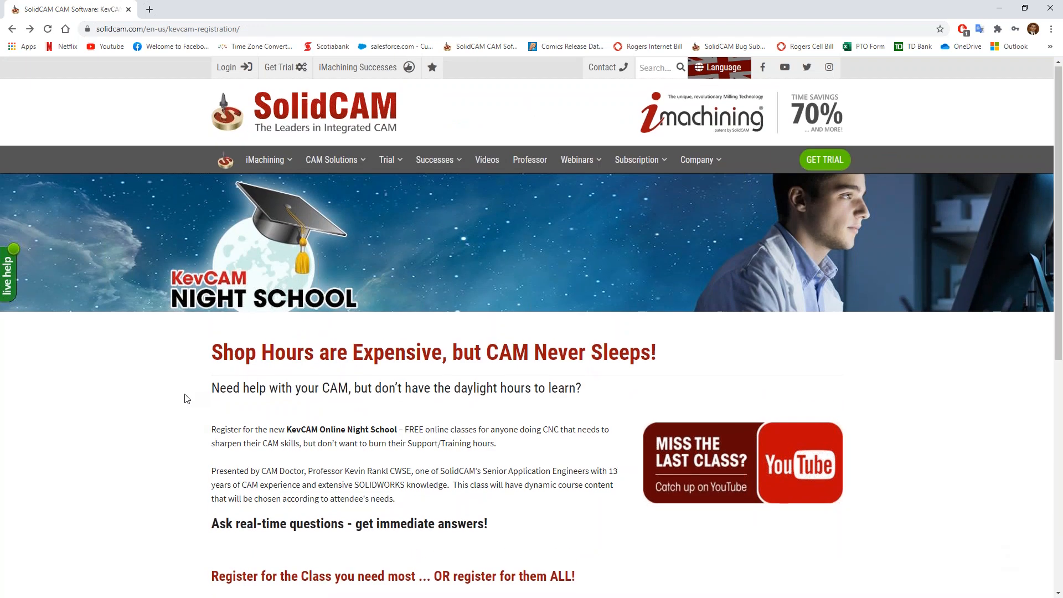
scroll(186, 398, down, 1)
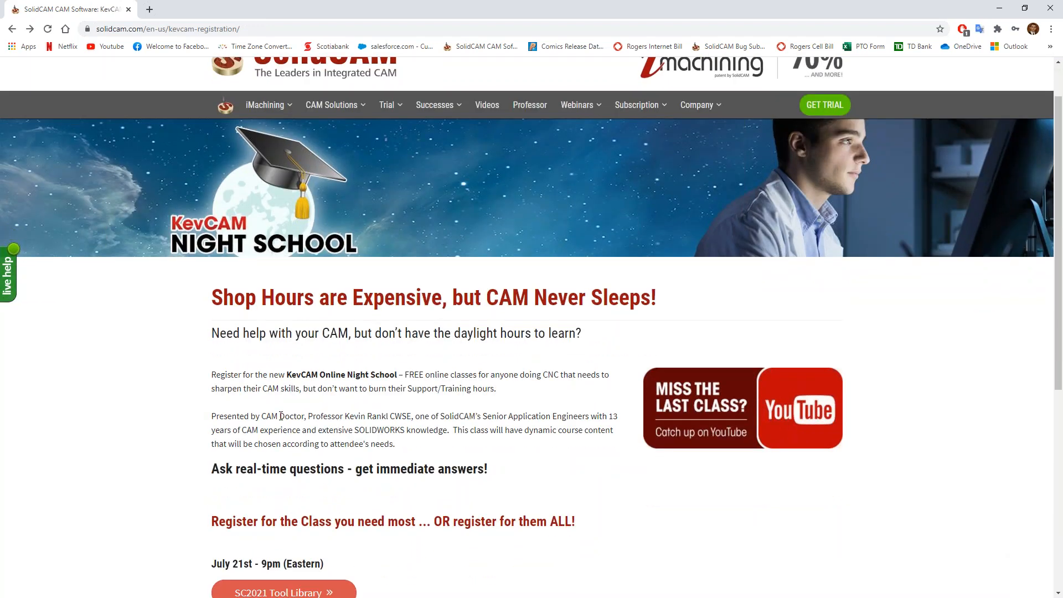
drag(262, 416, 412, 415)
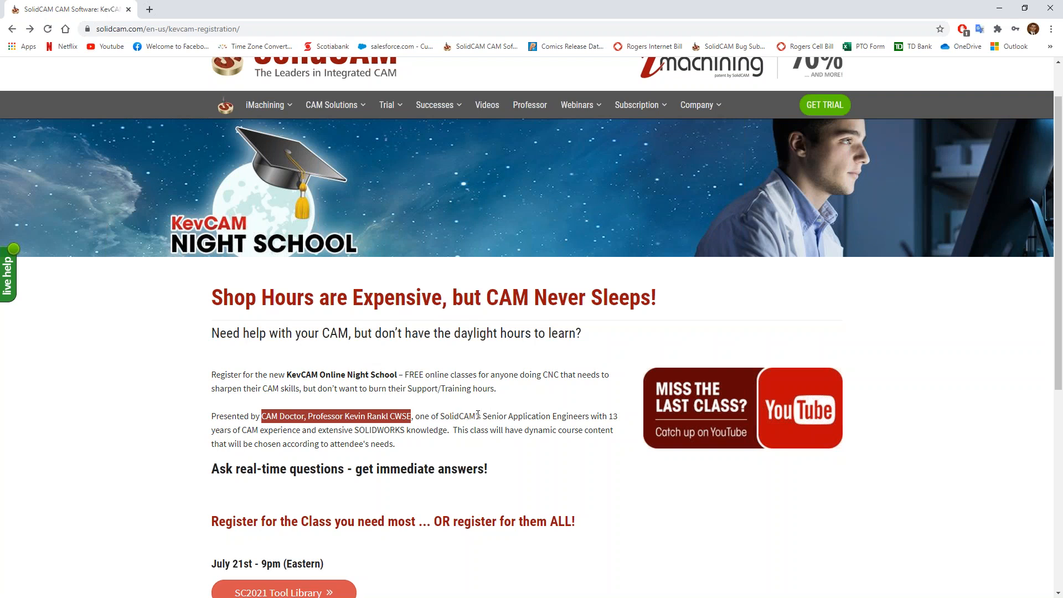
click(161, 387)
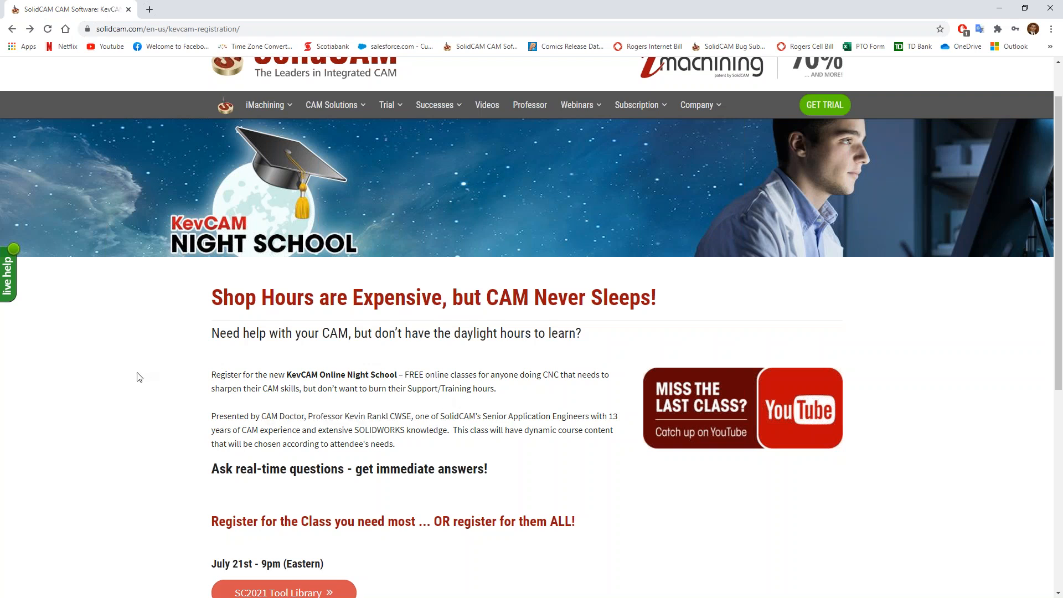
scroll(139, 377, down, 2)
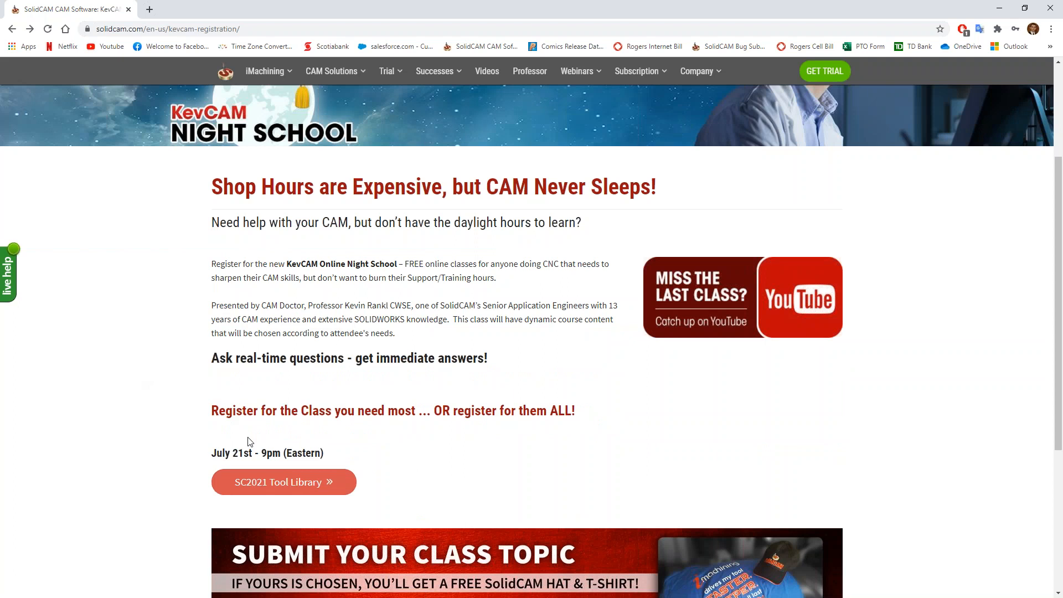